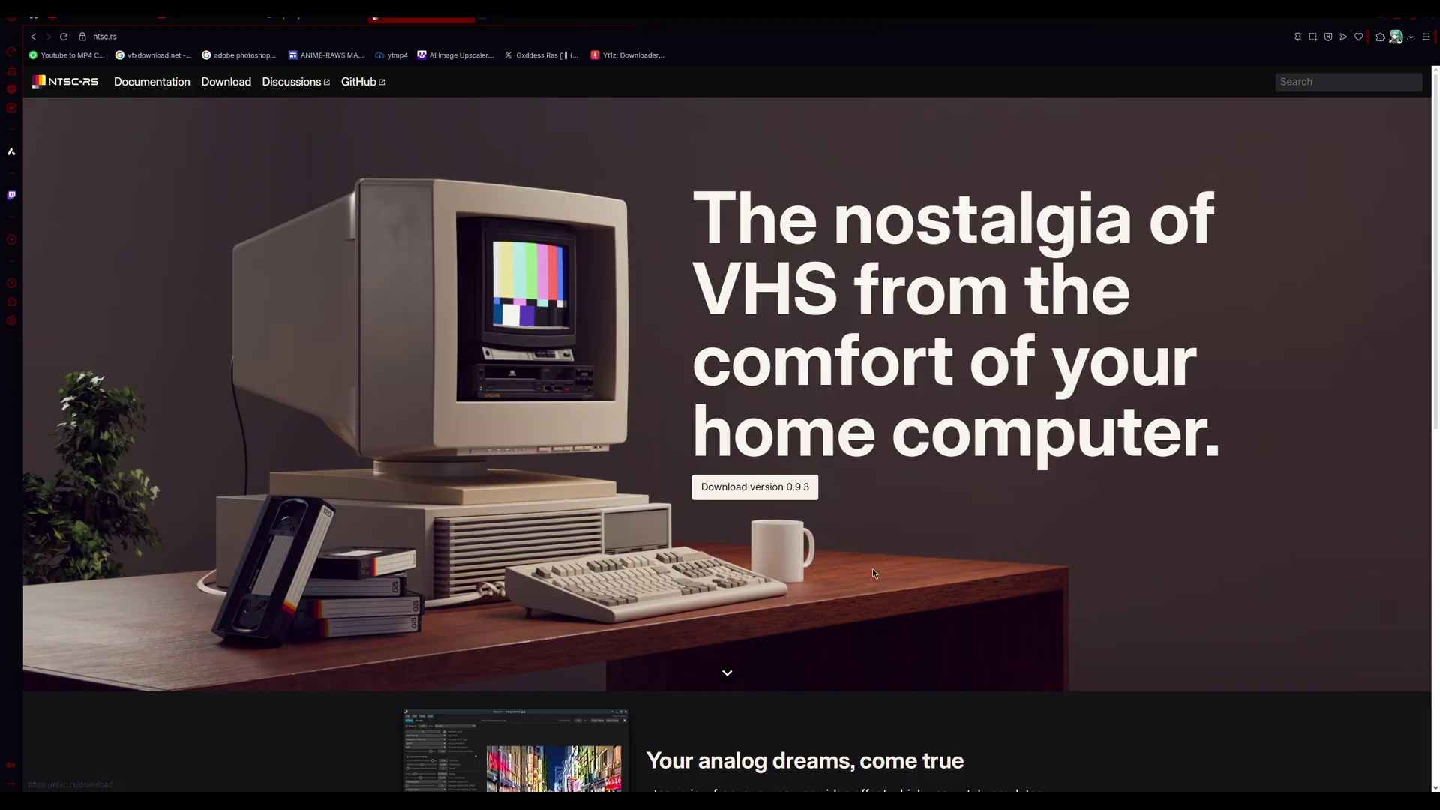
# Step: Open the download for NTSC-RS version 0.9.3
pyautogui.click(784, 491)
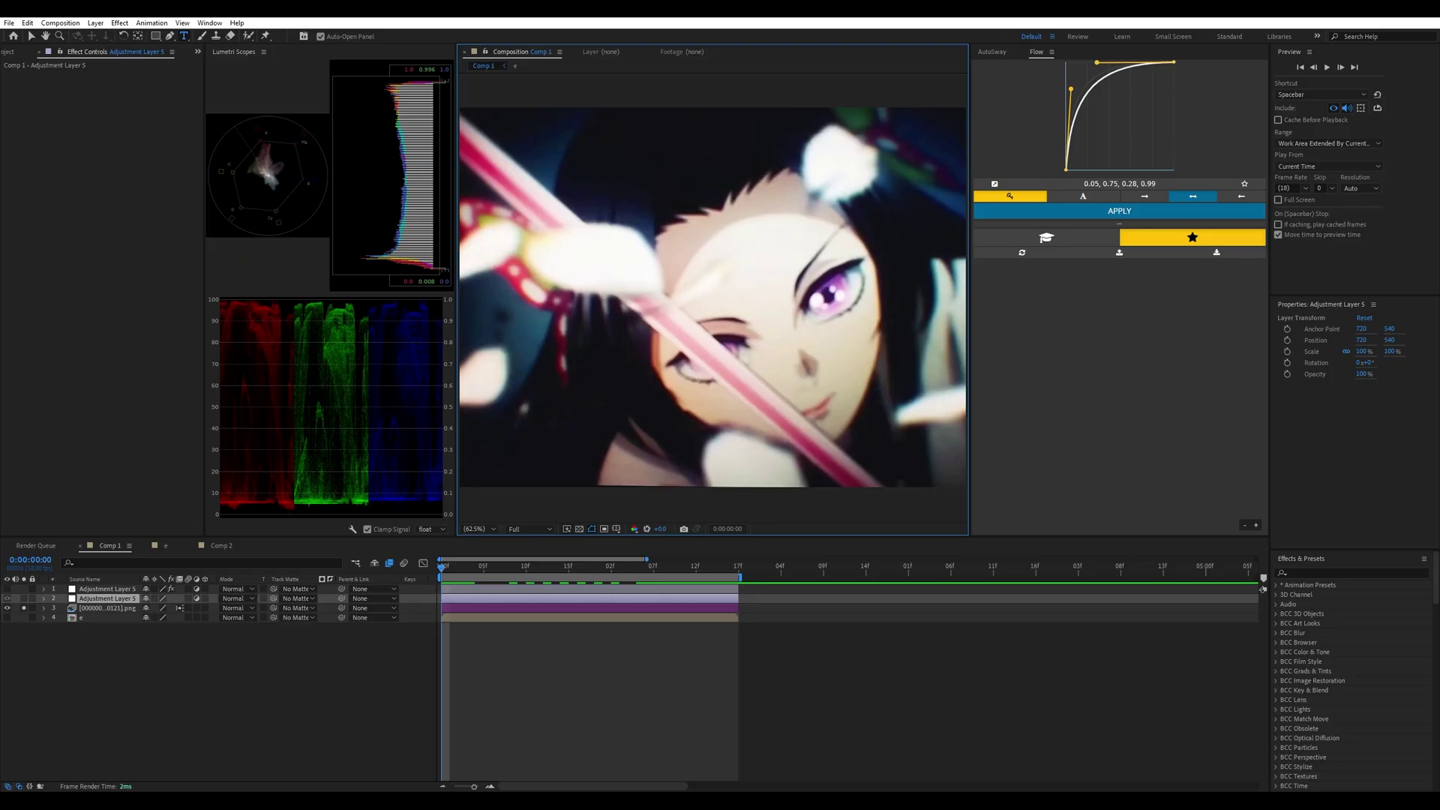
# Step: Apply the NTSC-rs effect to the lower adjustment layer and preview the composition with the PNG layer unsoloed
pyautogui.hotkey('ctrl', 'space')
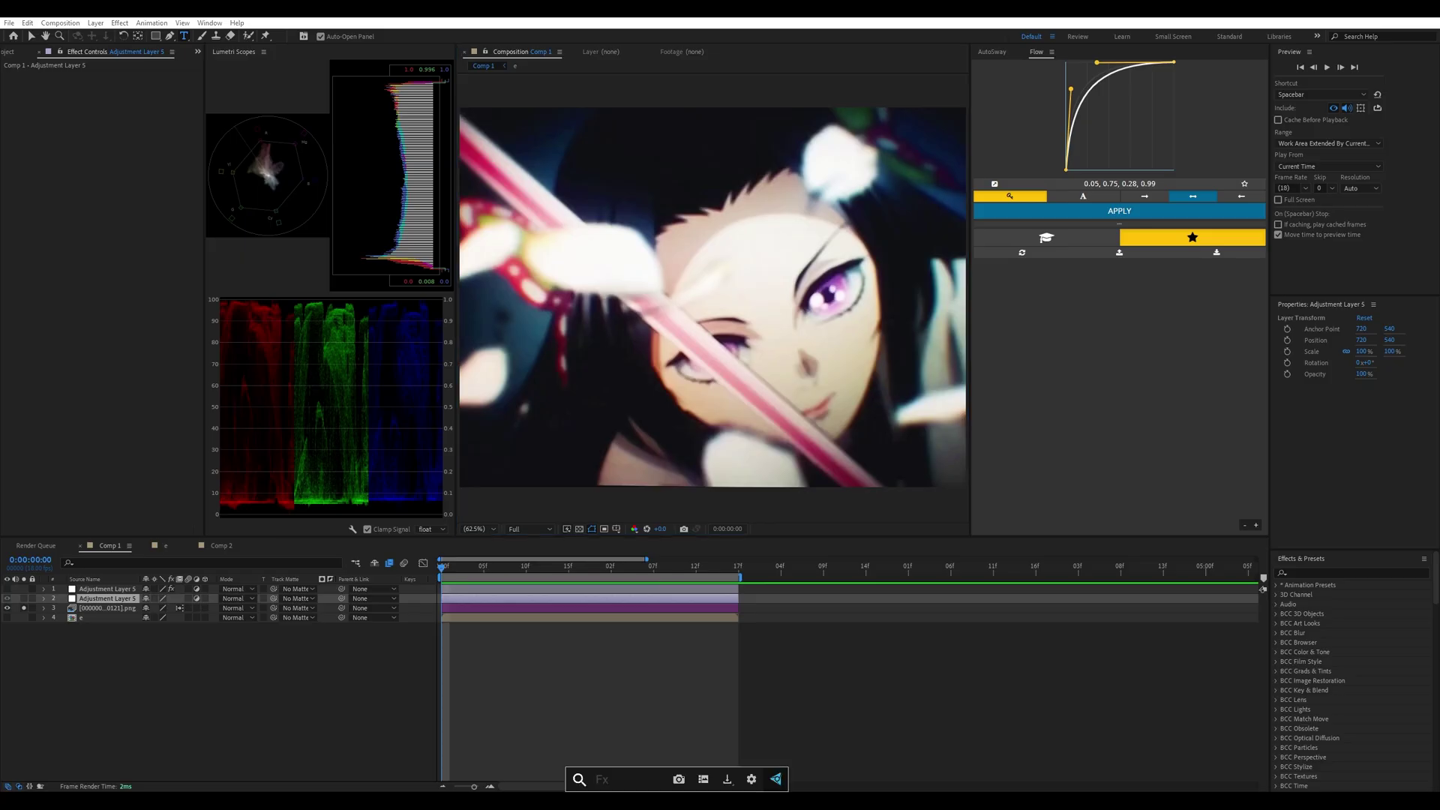
pyautogui.write('ntsc')
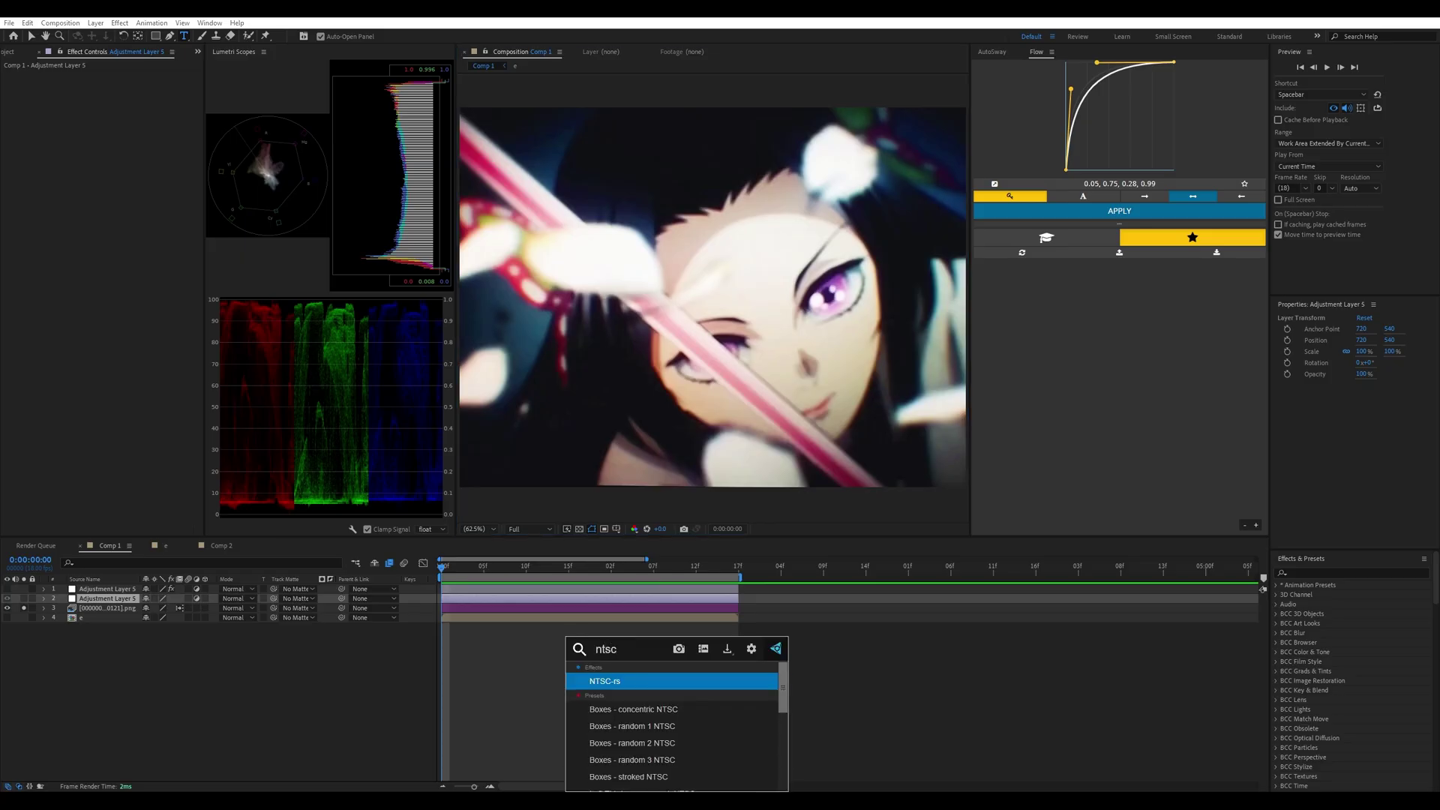
pyautogui.write('-rs')
pyautogui.press('Return')
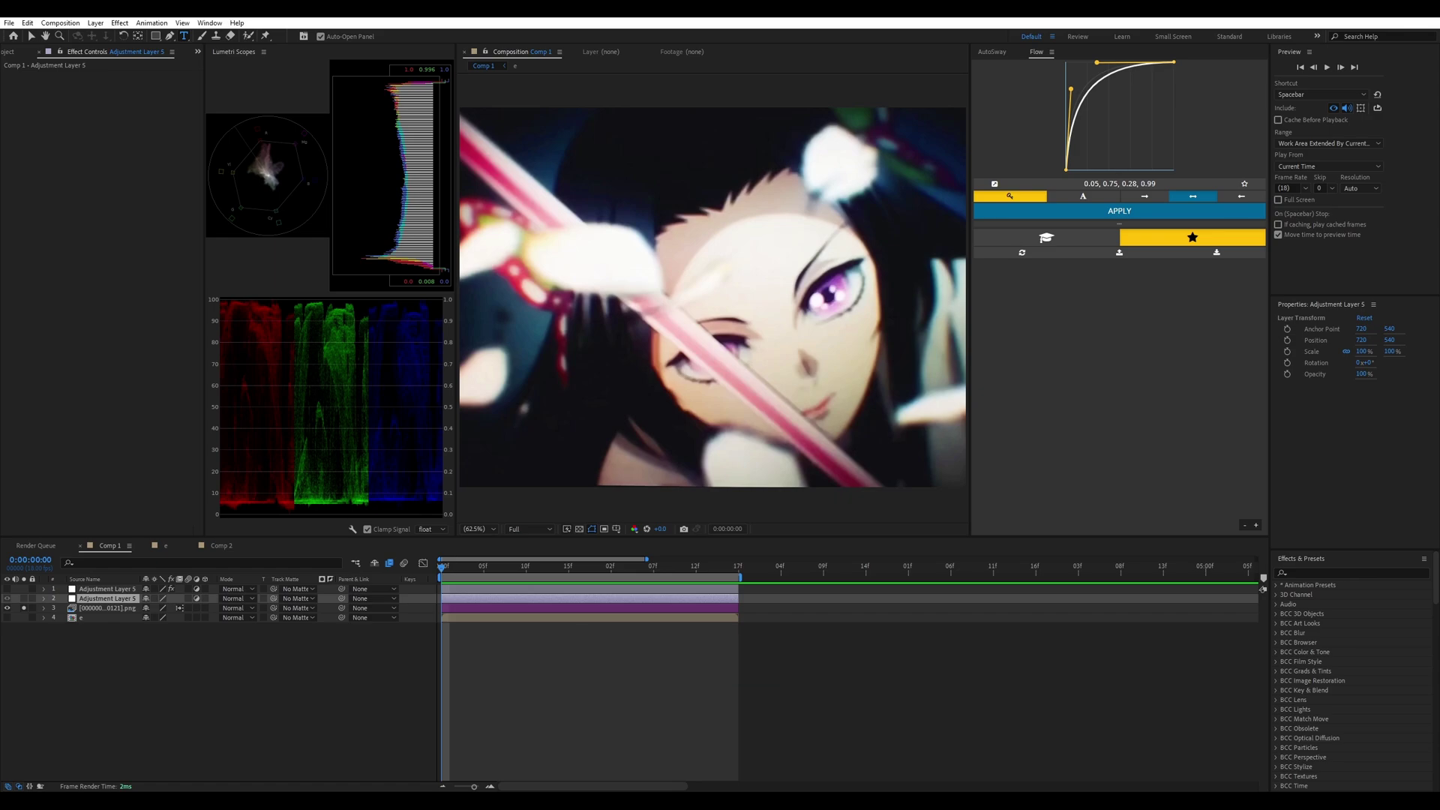
pyautogui.click(23, 608)
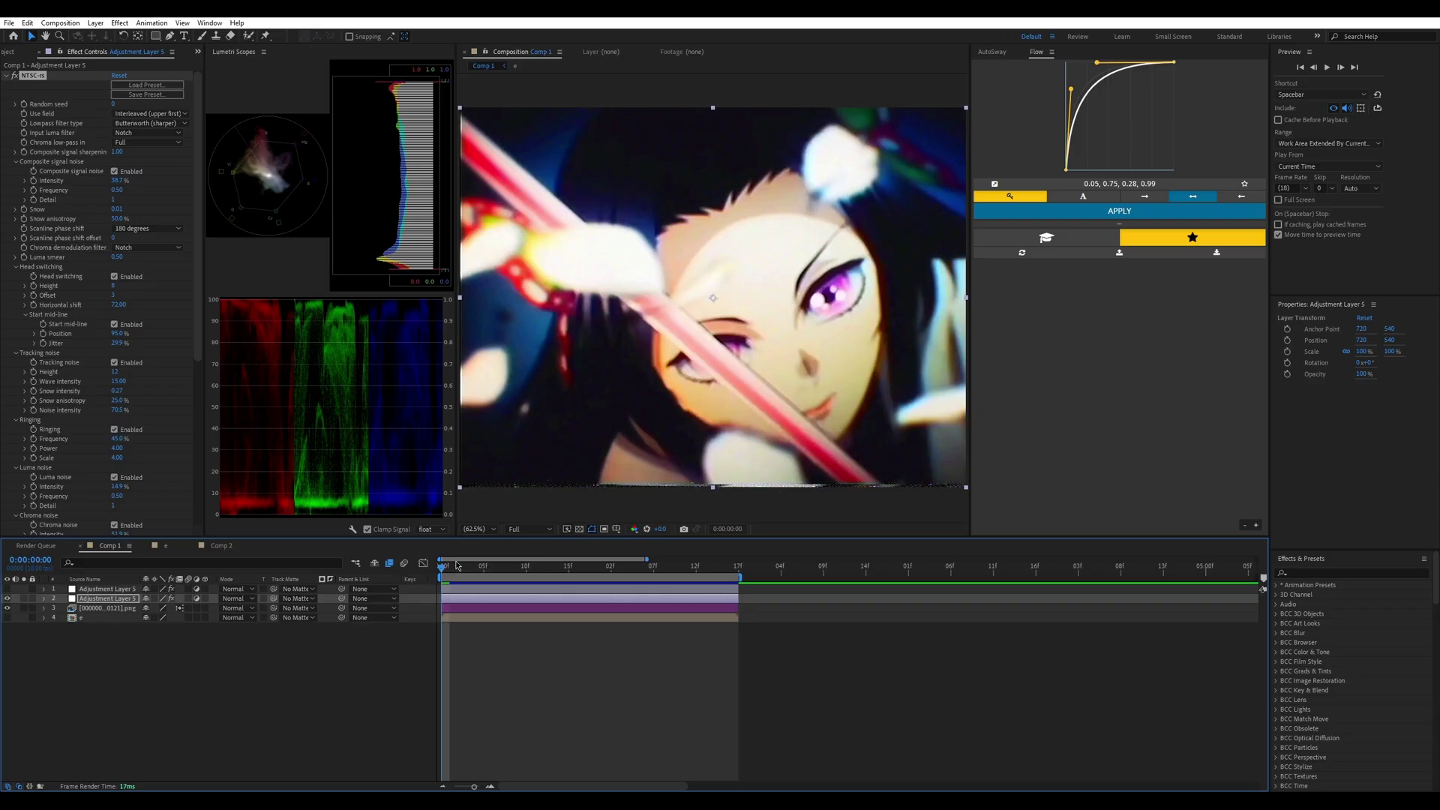
pyautogui.press('space')
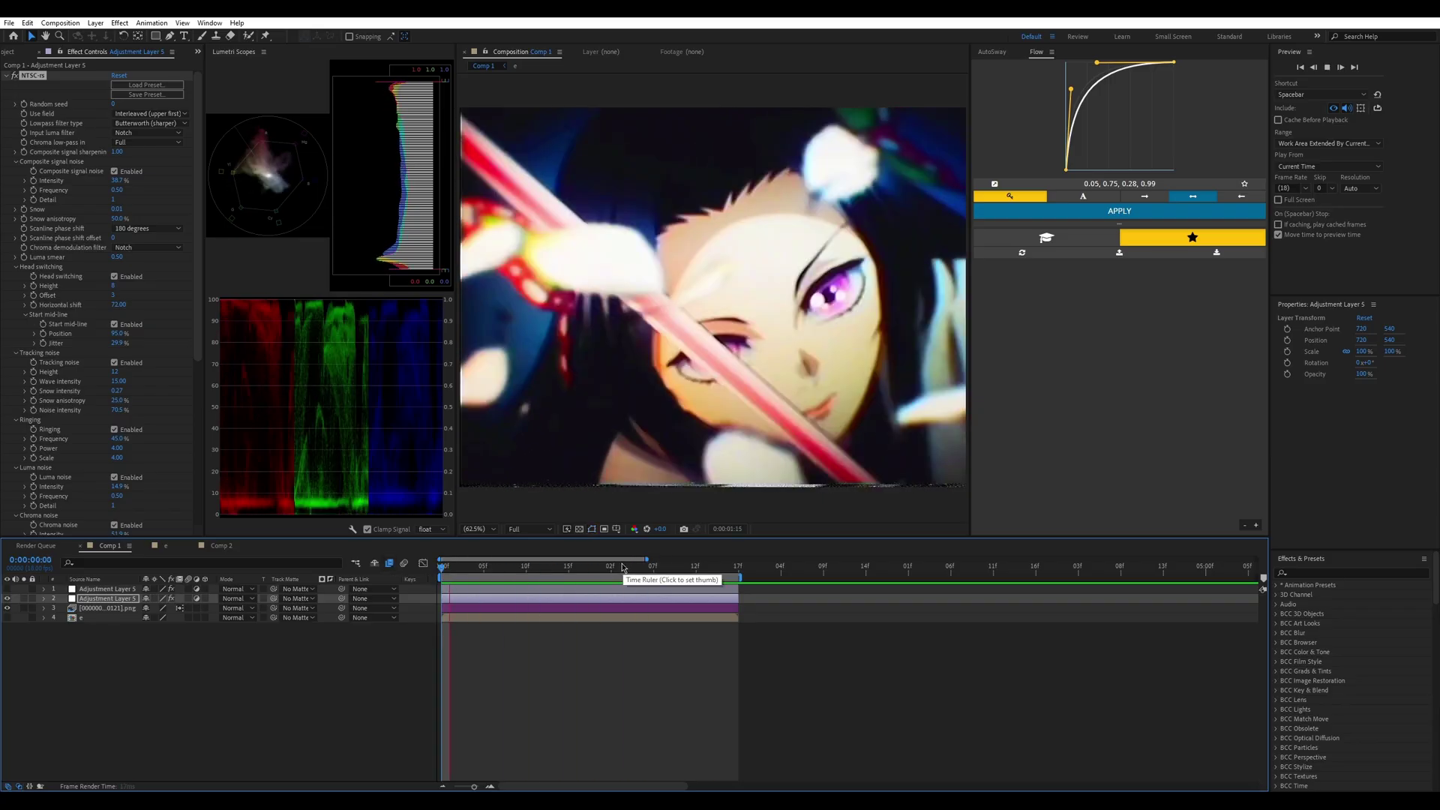
pyautogui.press('space')
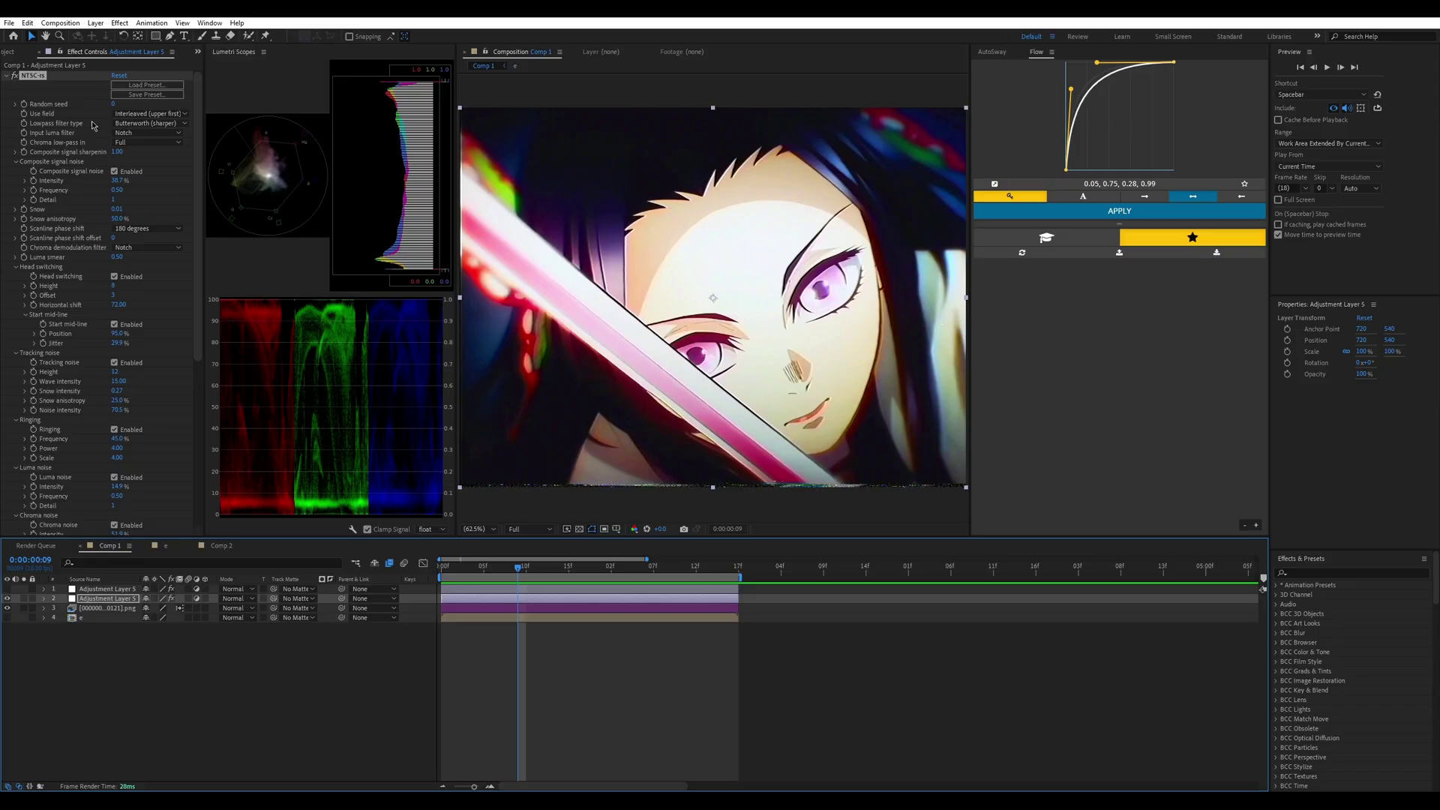
# Step: Lower the effect's random seed to a large negative value and reduce the composite signal sharpening to about -0.42
pyautogui.moveTo(113, 105); pyautogui.dragTo(3, 195)
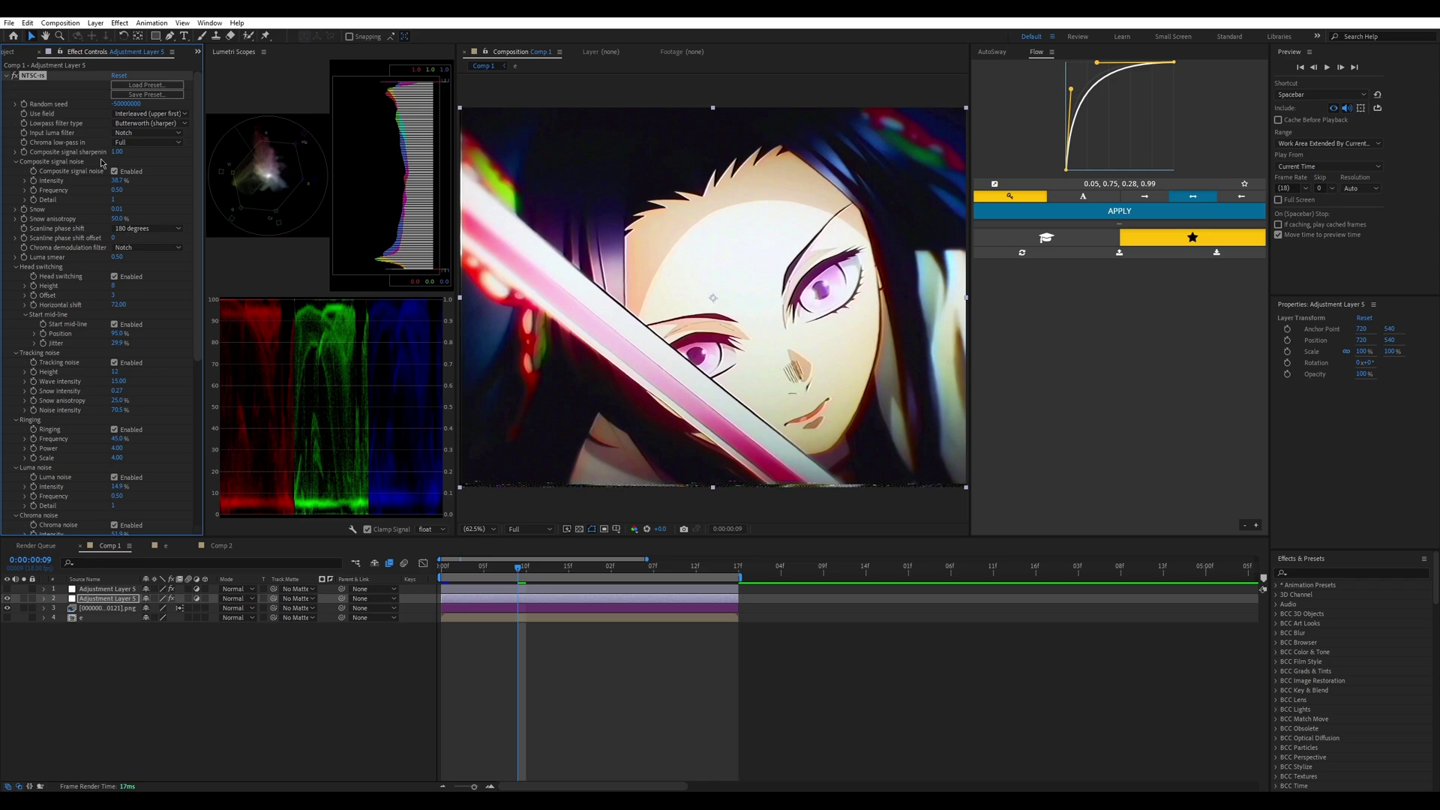
pyautogui.moveTo(120, 155); pyautogui.dragTo(48, 157)
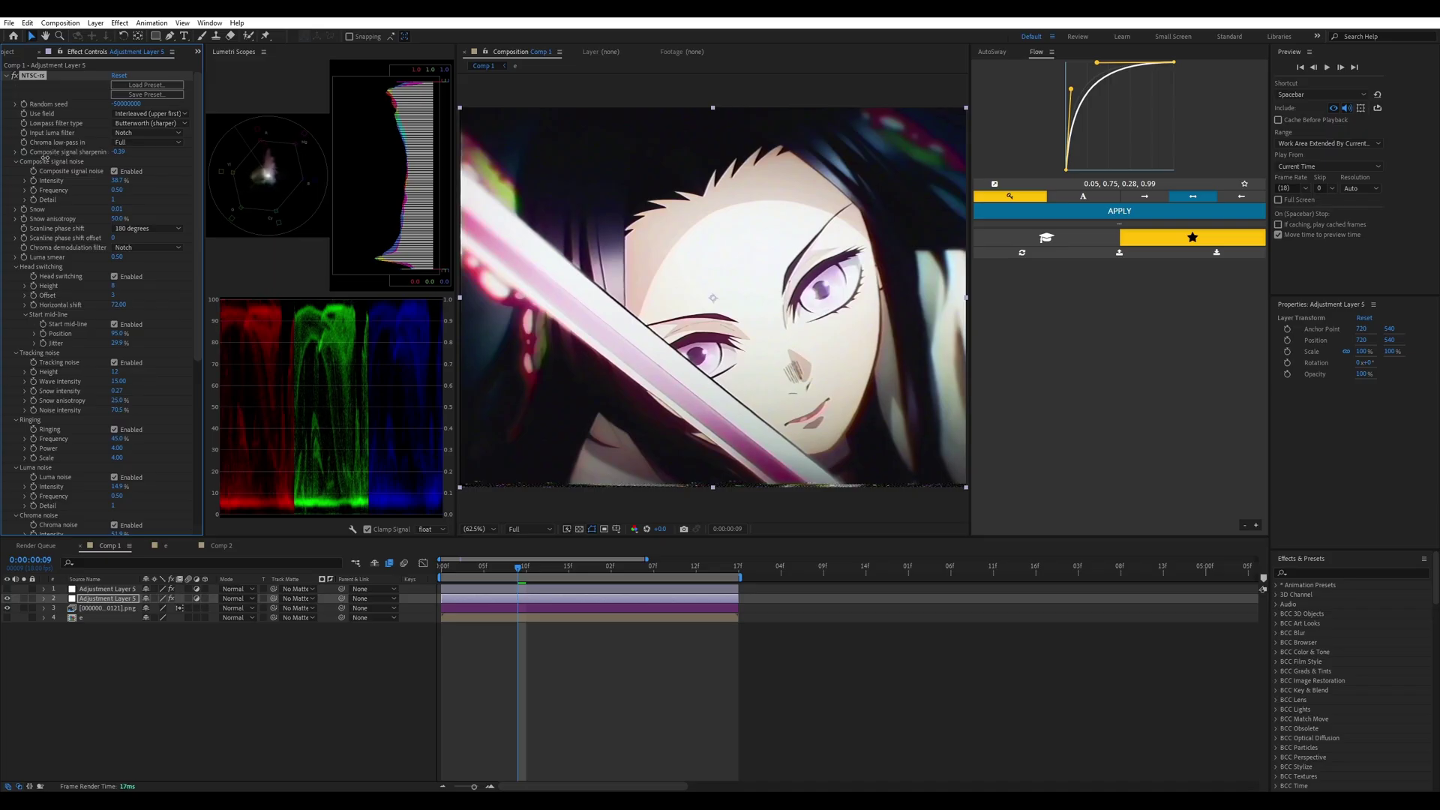
# Step: Set the composite signal noise to 44% intensity, 0.20 frequency and a detail of 3, comparing it off and on
pyautogui.click(115, 171)
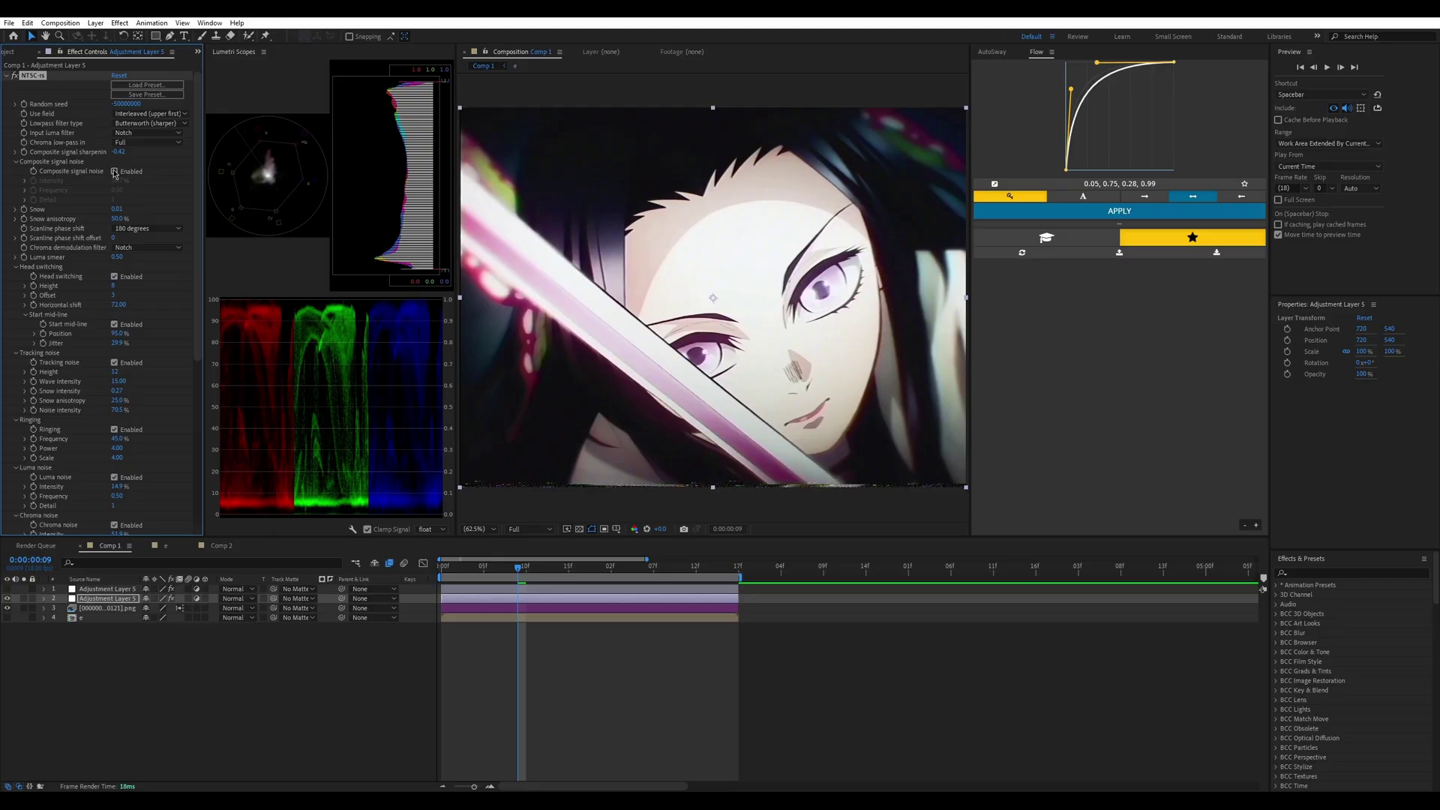
pyautogui.click(115, 171)
pyautogui.moveTo(115, 184)
pyautogui.mouseDown()
pyautogui.moveTo(95, 184)
pyautogui.moveTo(167, 188)
pyautogui.moveTo(127, 182)
pyautogui.mouseUp()
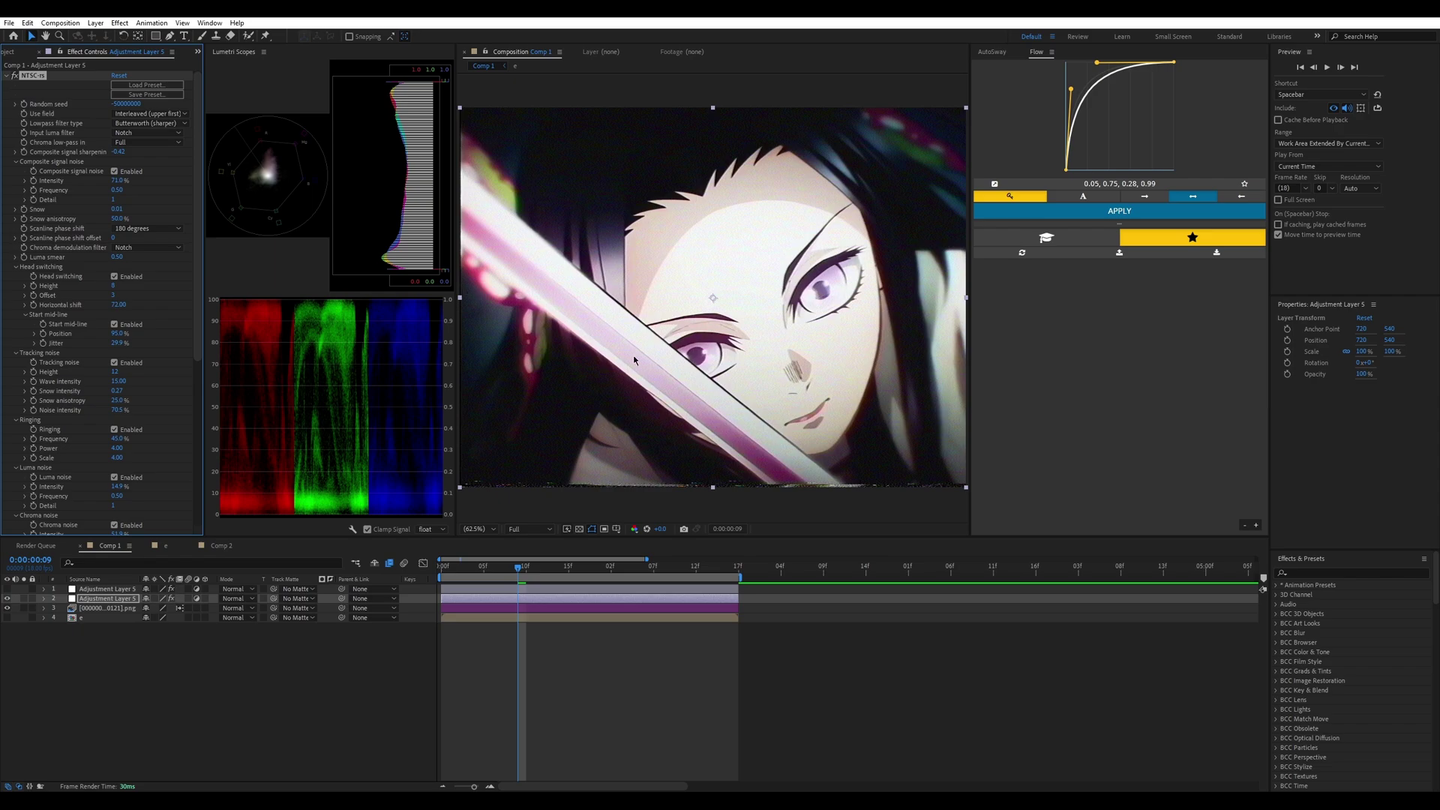
pyautogui.scroll(3, 643, 364)
pyautogui.moveTo(117, 182); pyautogui.dragTo(282, 191)
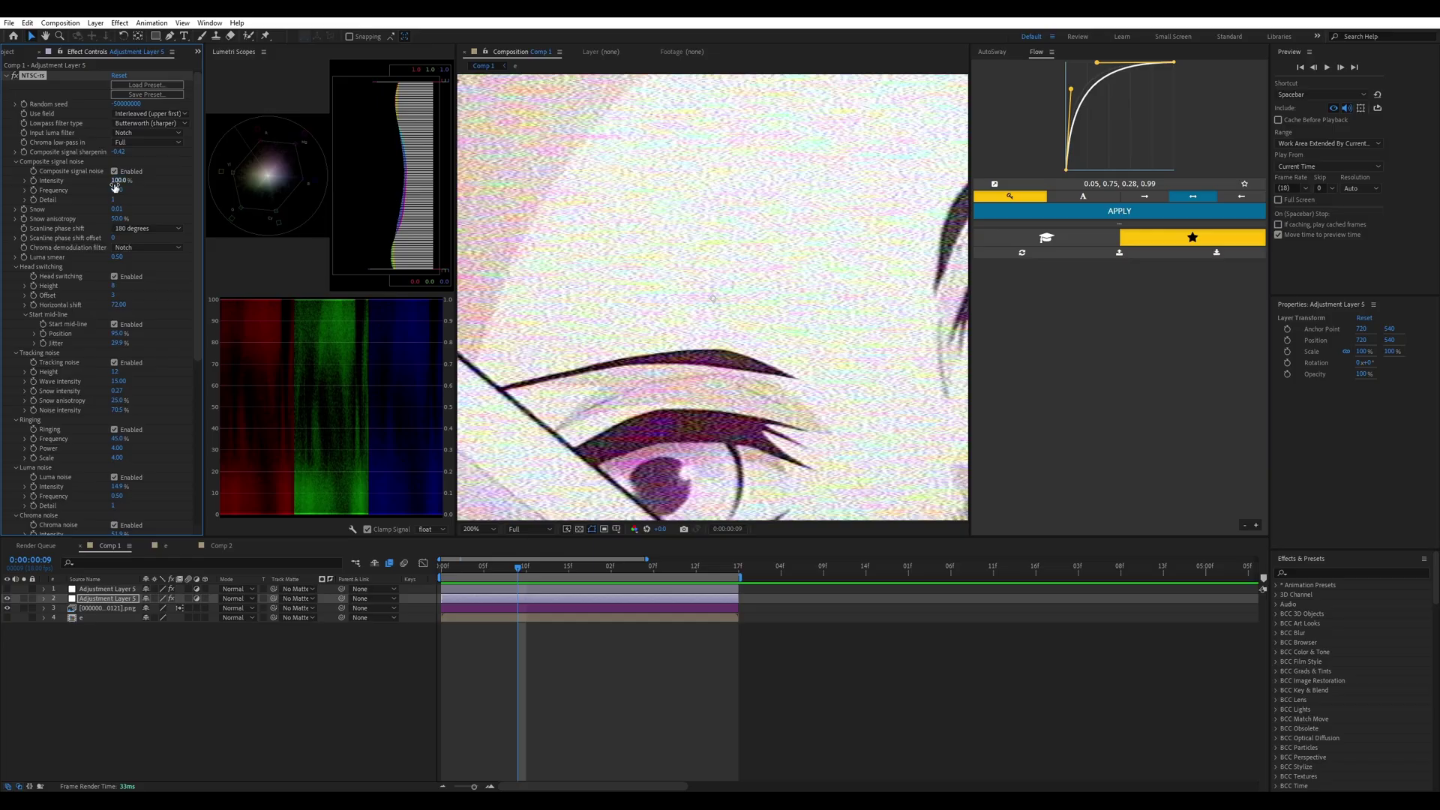
pyautogui.moveTo(115, 184)
pyautogui.mouseDown()
pyautogui.moveTo(68, 190)
pyautogui.moveTo(96, 197)
pyautogui.mouseUp()
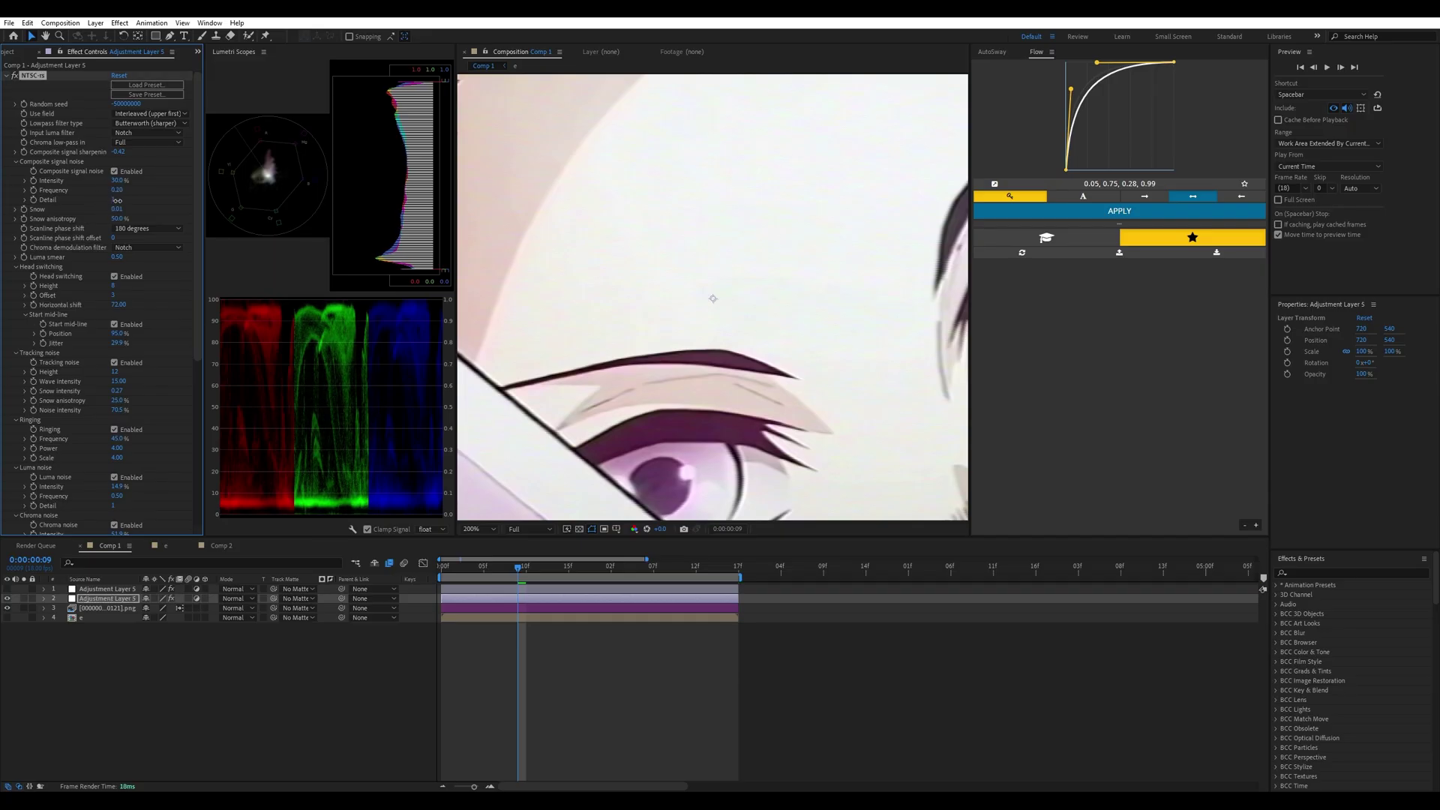
pyautogui.moveTo(180, 203); pyautogui.dragTo(210, 203)
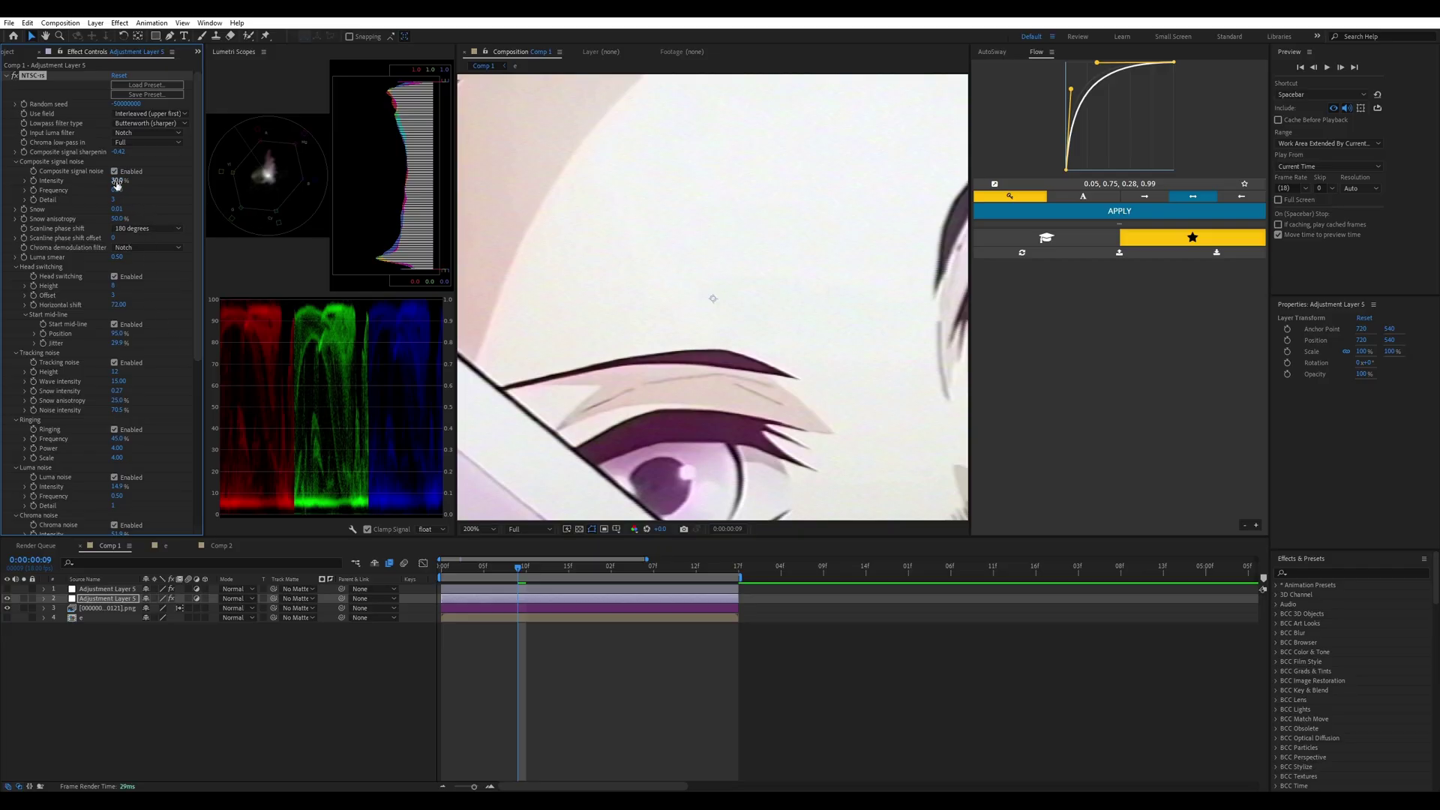
pyautogui.moveTo(118, 181)
pyautogui.mouseDown()
pyautogui.moveTo(129, 184)
pyautogui.moveTo(119, 187)
pyautogui.mouseUp()
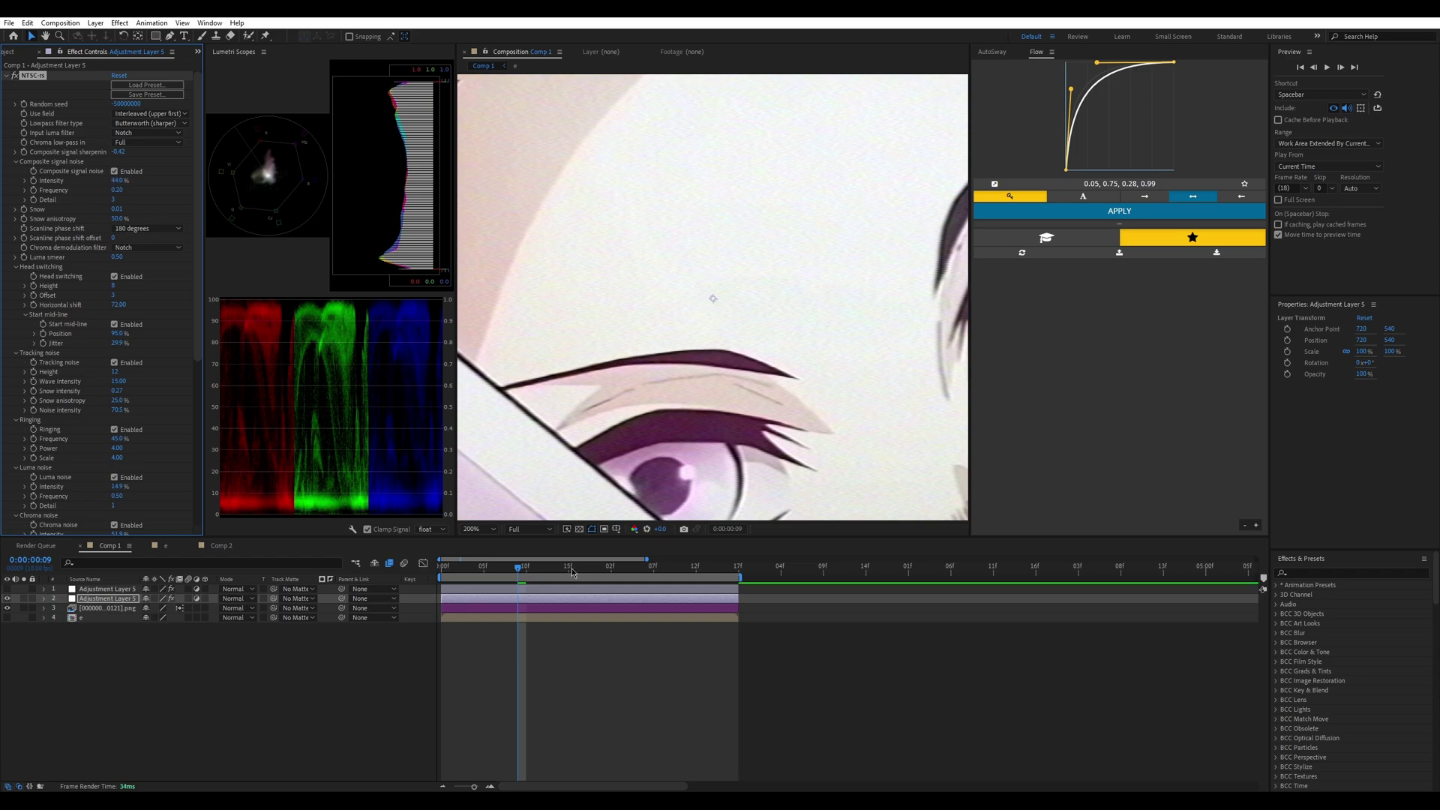
pyautogui.click(479, 529)
pyautogui.click(487, 543)
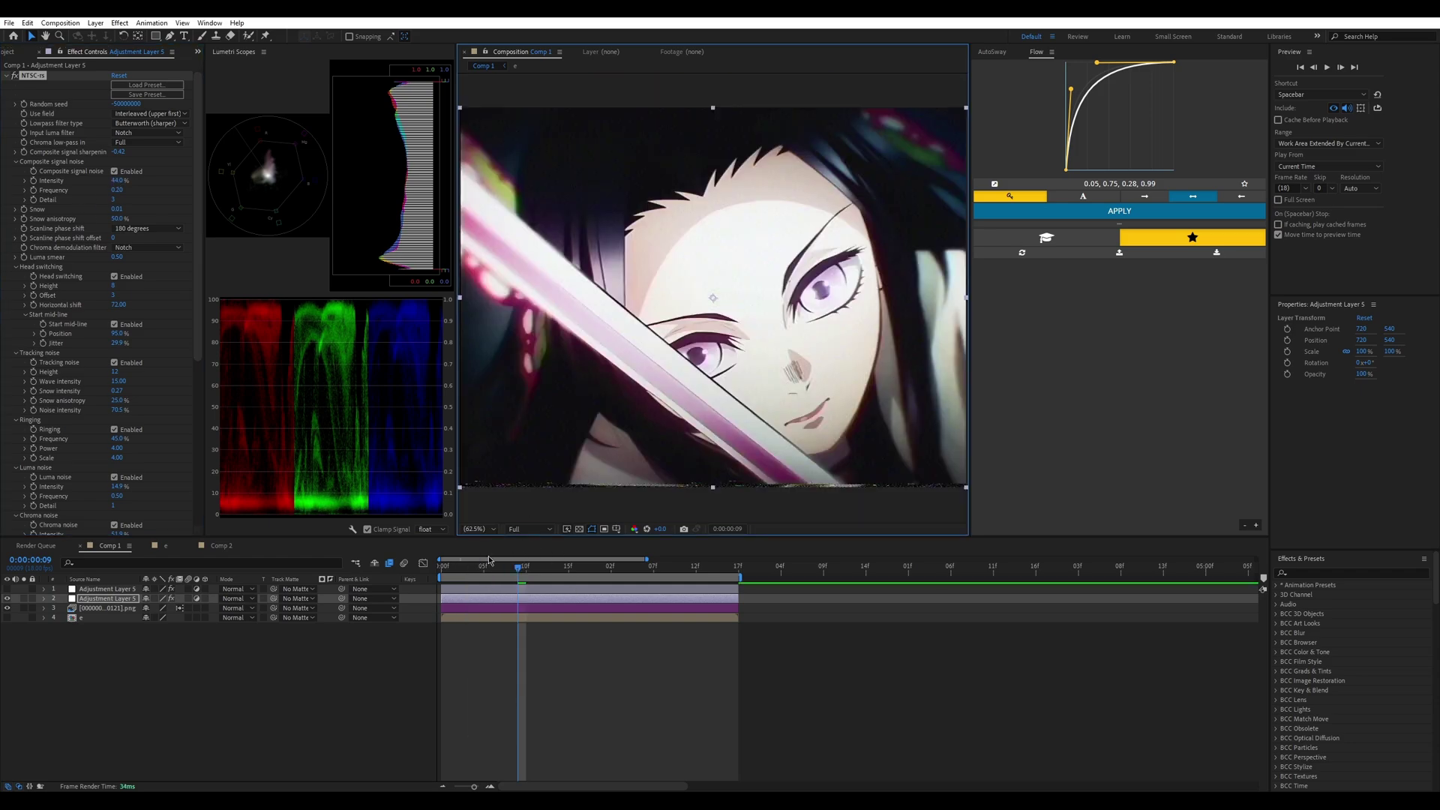
pyautogui.click(634, 711)
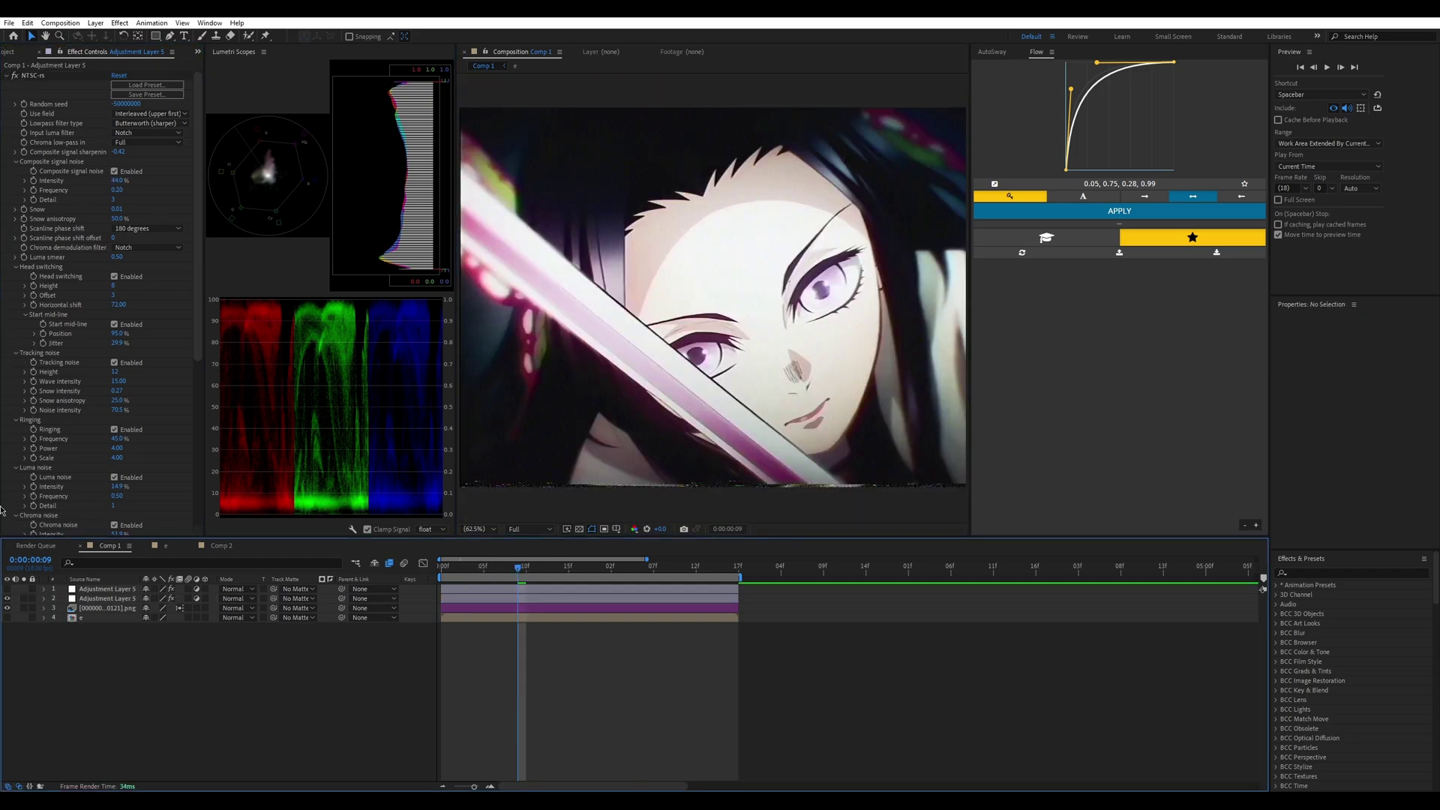
# Step: Try a snow amount of 2 in the NTSC-rs effect and preview the composition
pyautogui.click(116, 214)
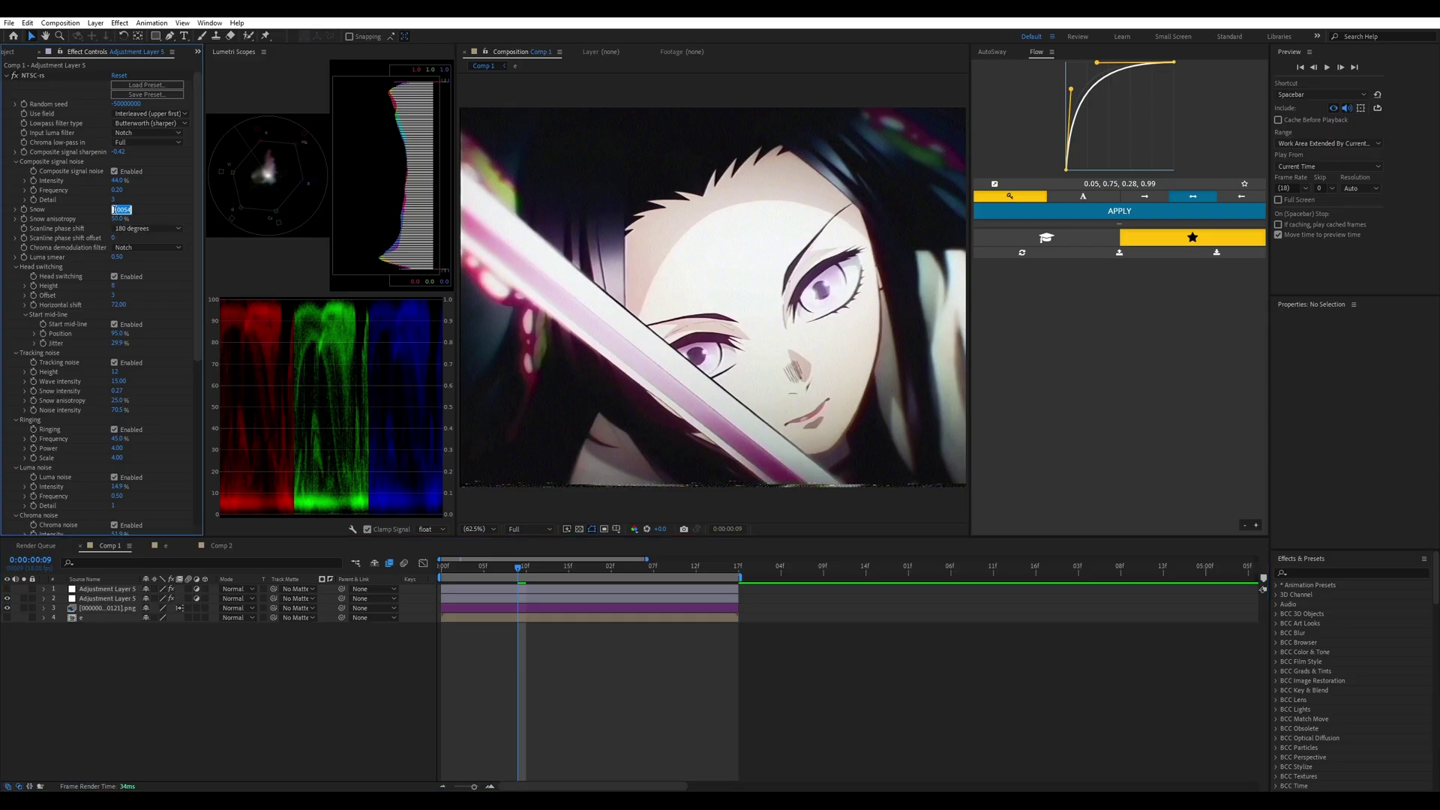
pyautogui.click(118, 212)
pyautogui.moveTo(119, 212); pyautogui.dragTo(111, 212)
pyautogui.click(114, 210)
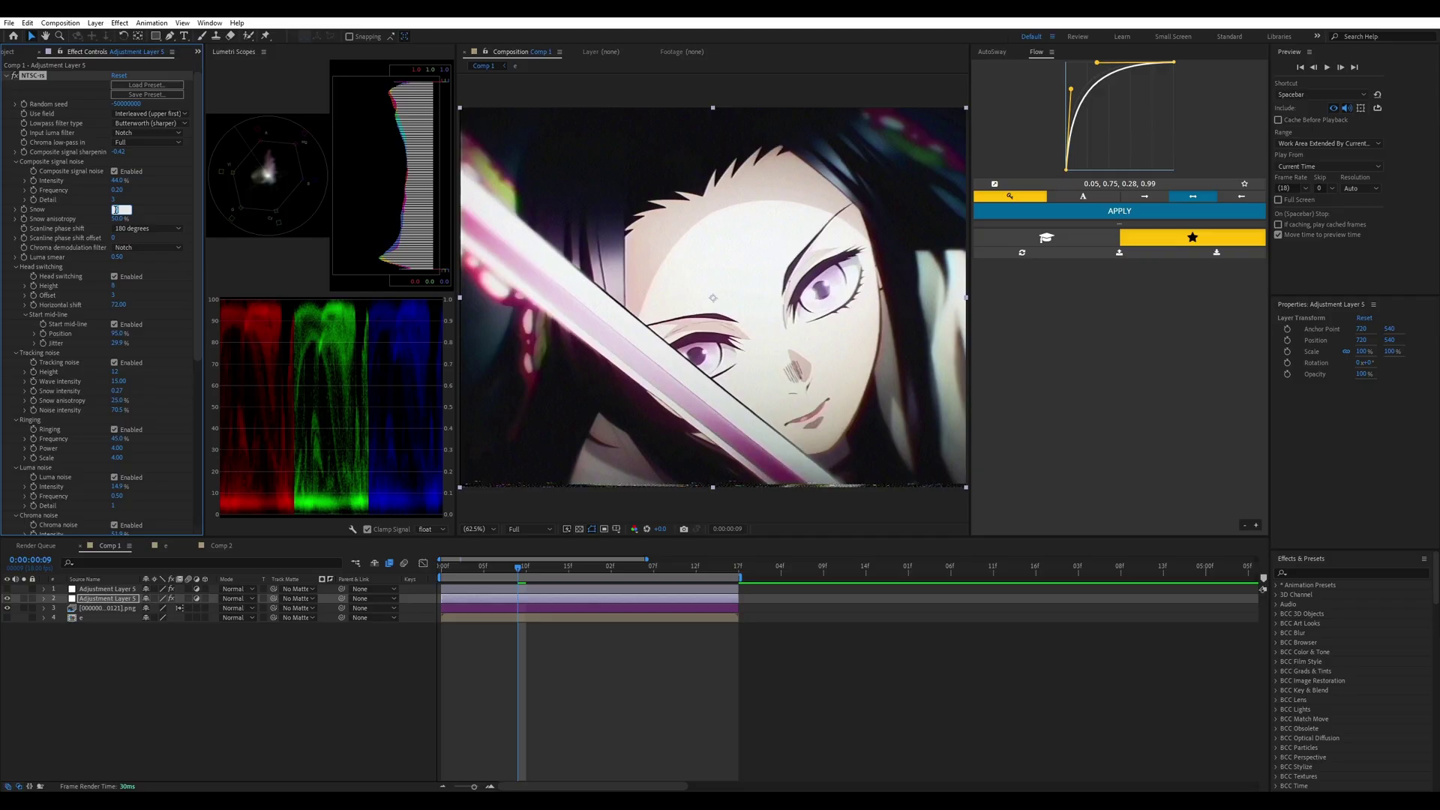
pyautogui.write('2')
pyautogui.press('Return')
pyautogui.press('space')
pyautogui.press('space')
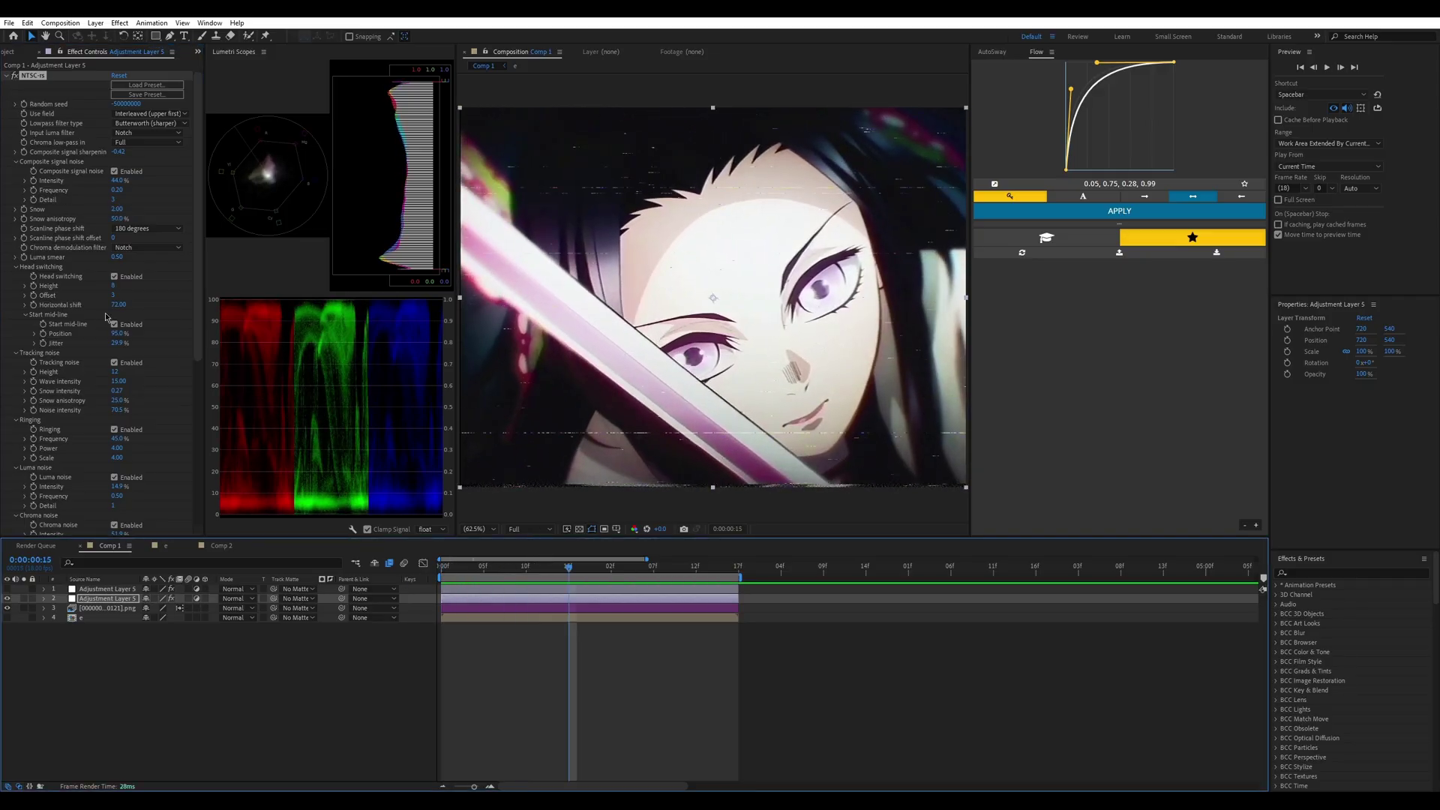
# Step: Try a snow anisotropy of 10% and preview how the snow looks
pyautogui.click(117, 219)
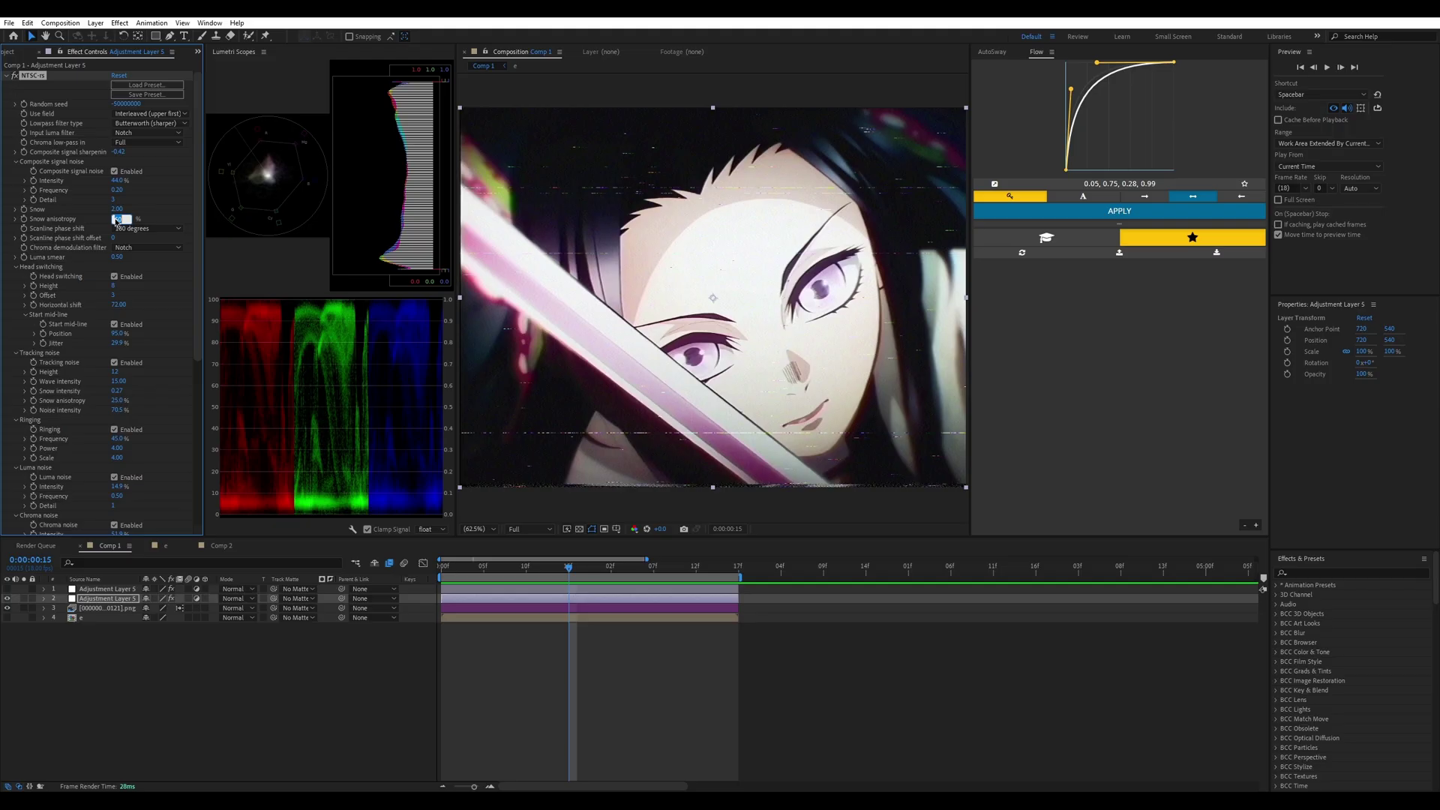
pyautogui.write('10')
pyautogui.press('Return')
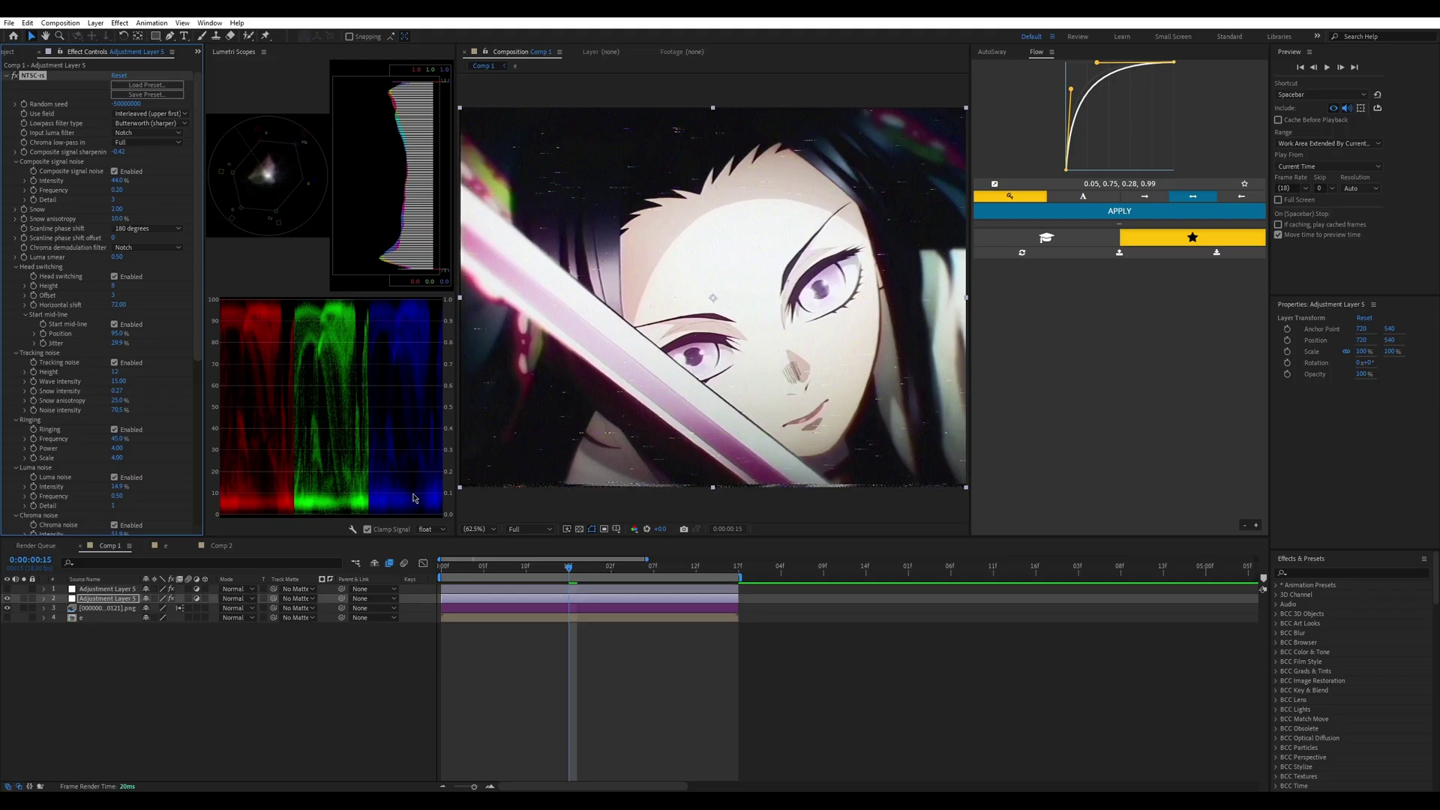
pyautogui.press('space')
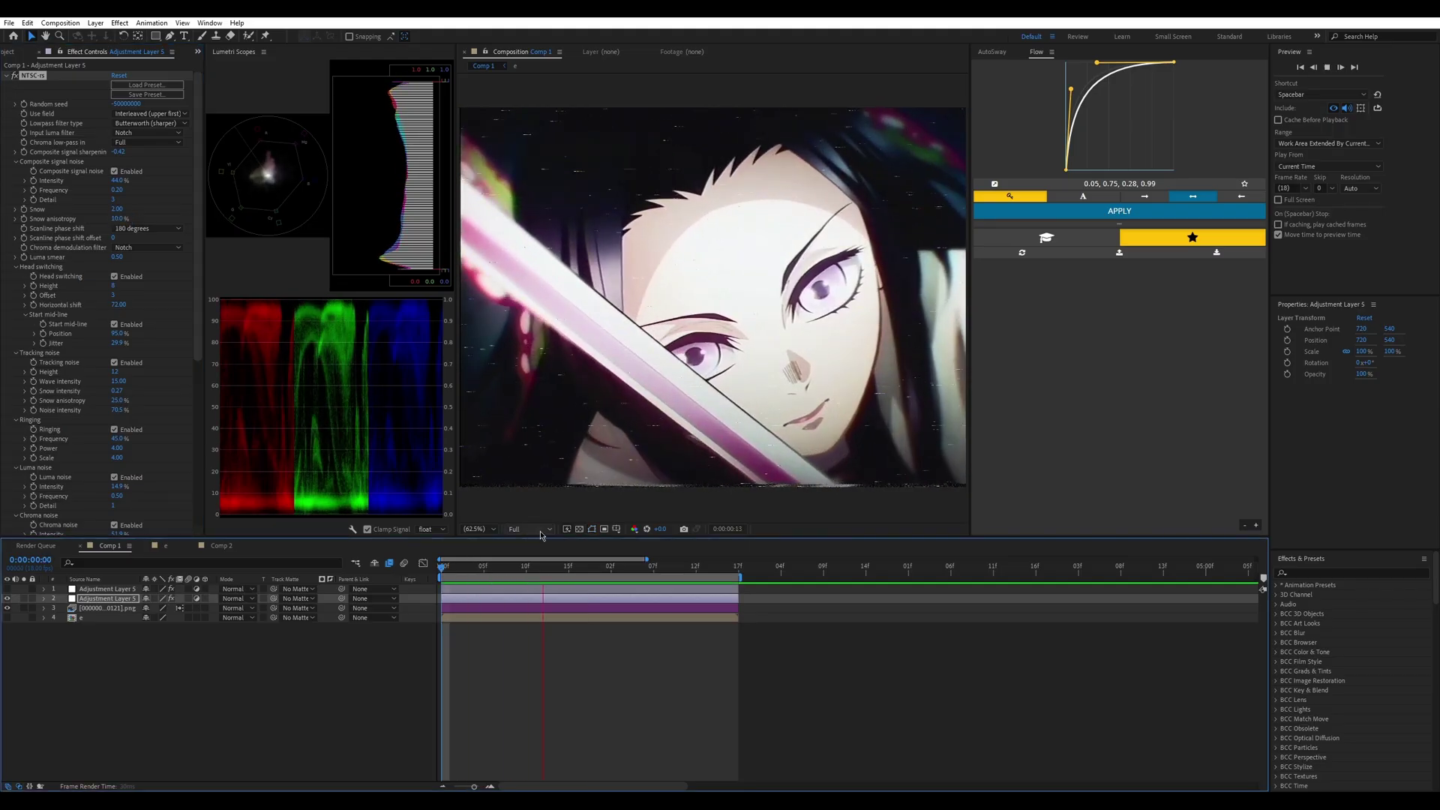
# Step: Set the snow anisotropy to 5% and play back the composition
pyautogui.click(120, 219)
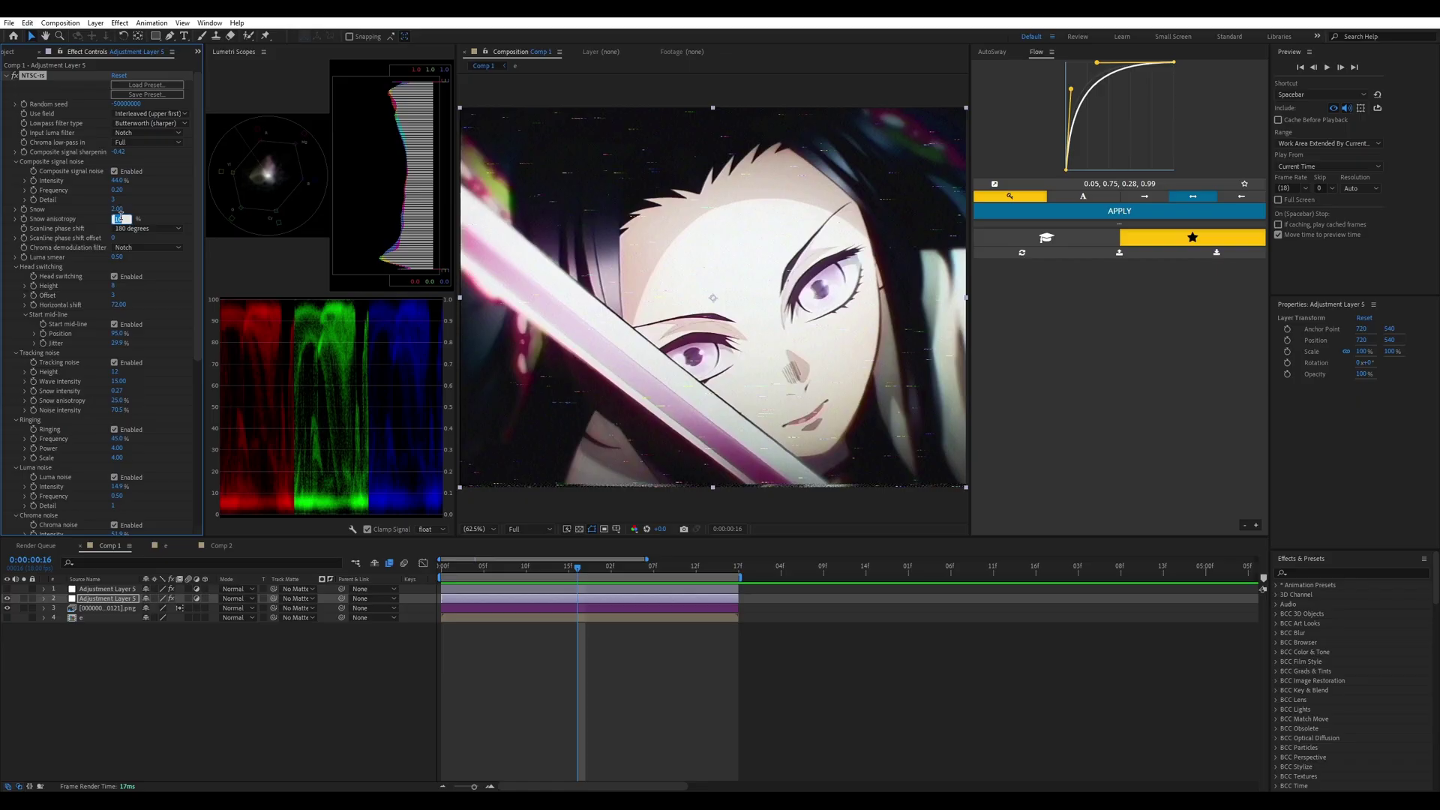
pyautogui.write('5')
pyautogui.press('Return')
pyautogui.press('space')
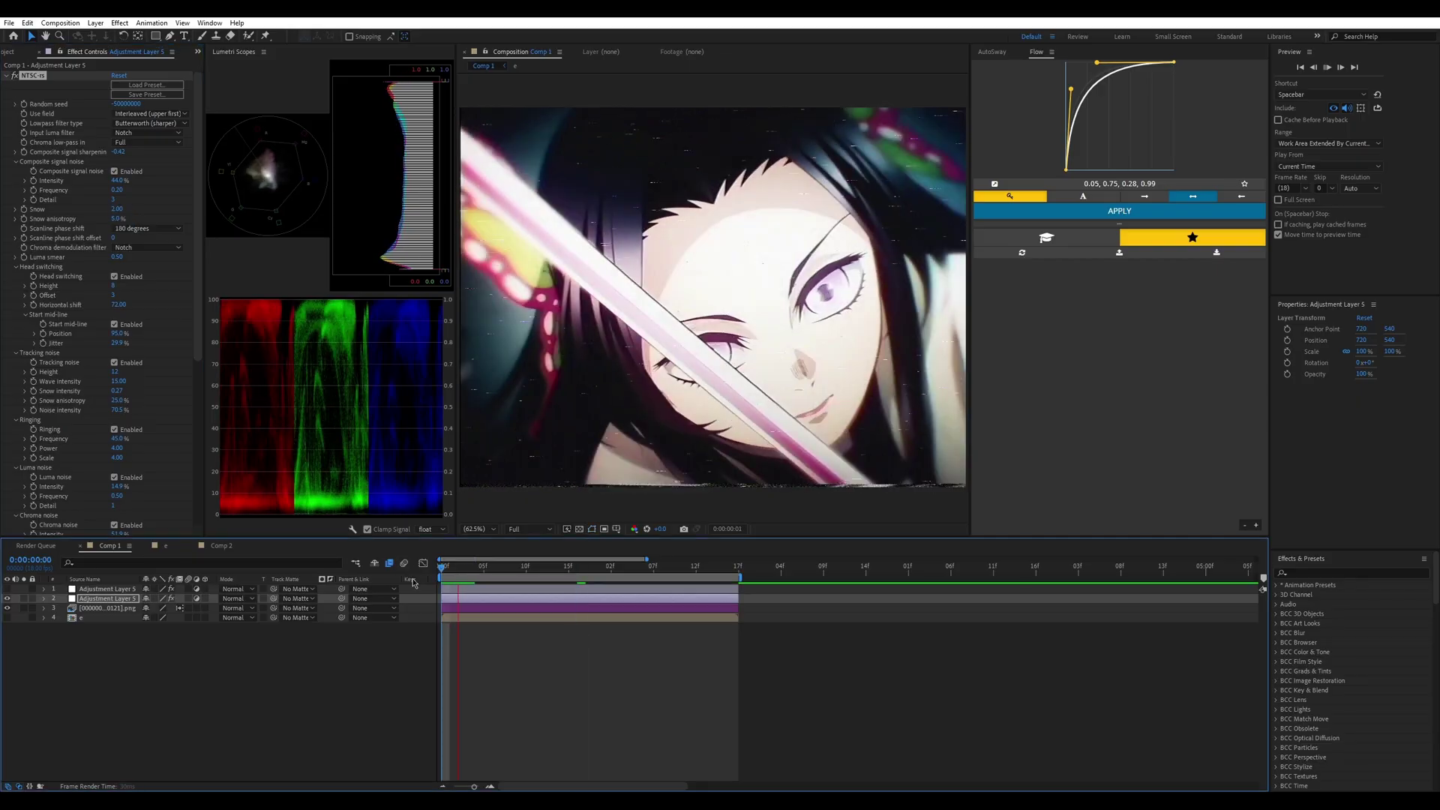
pyautogui.press('space')
# Step: Set the snow amount to 1 and preview the composition, ending at the first frame
pyautogui.click(118, 210)
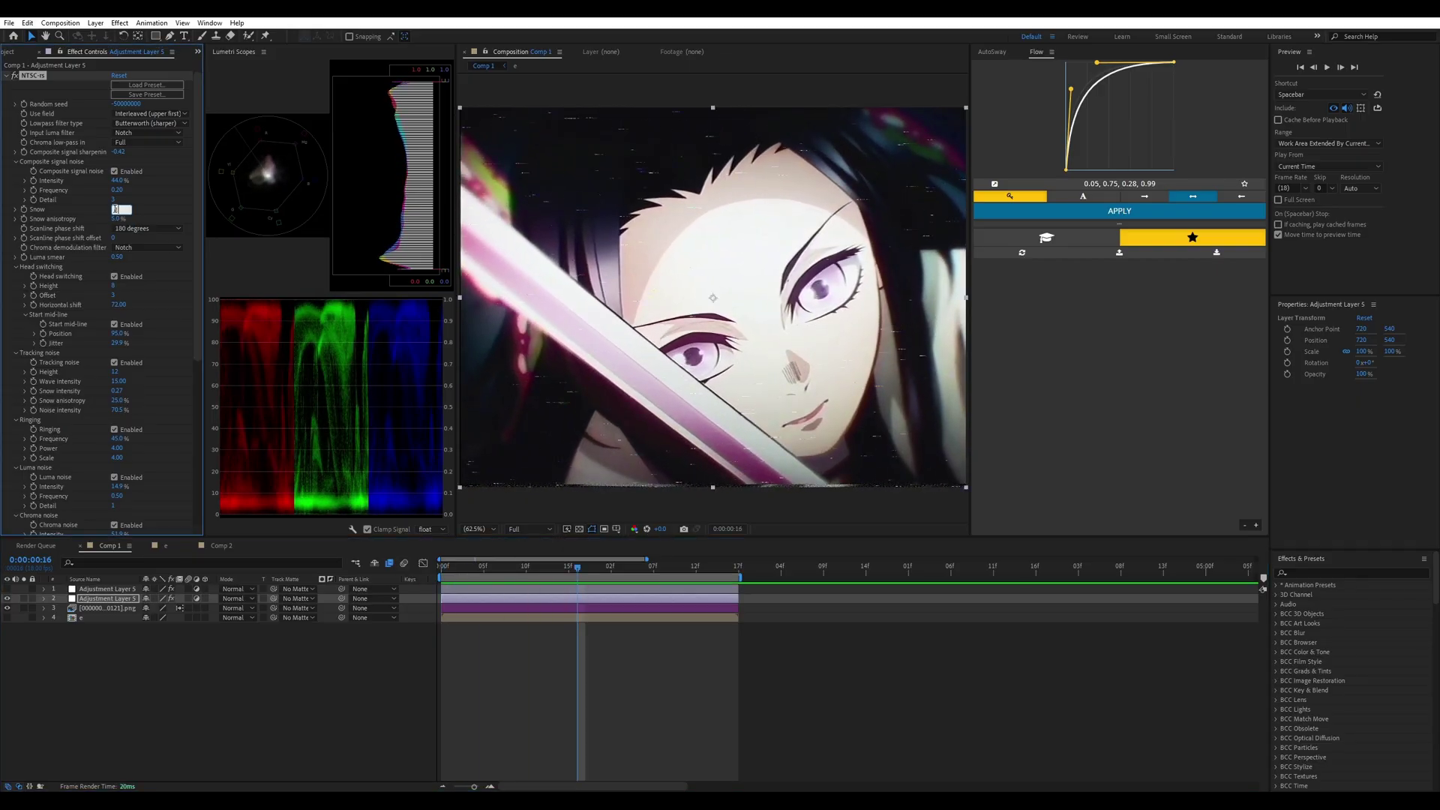
pyautogui.press('Return')
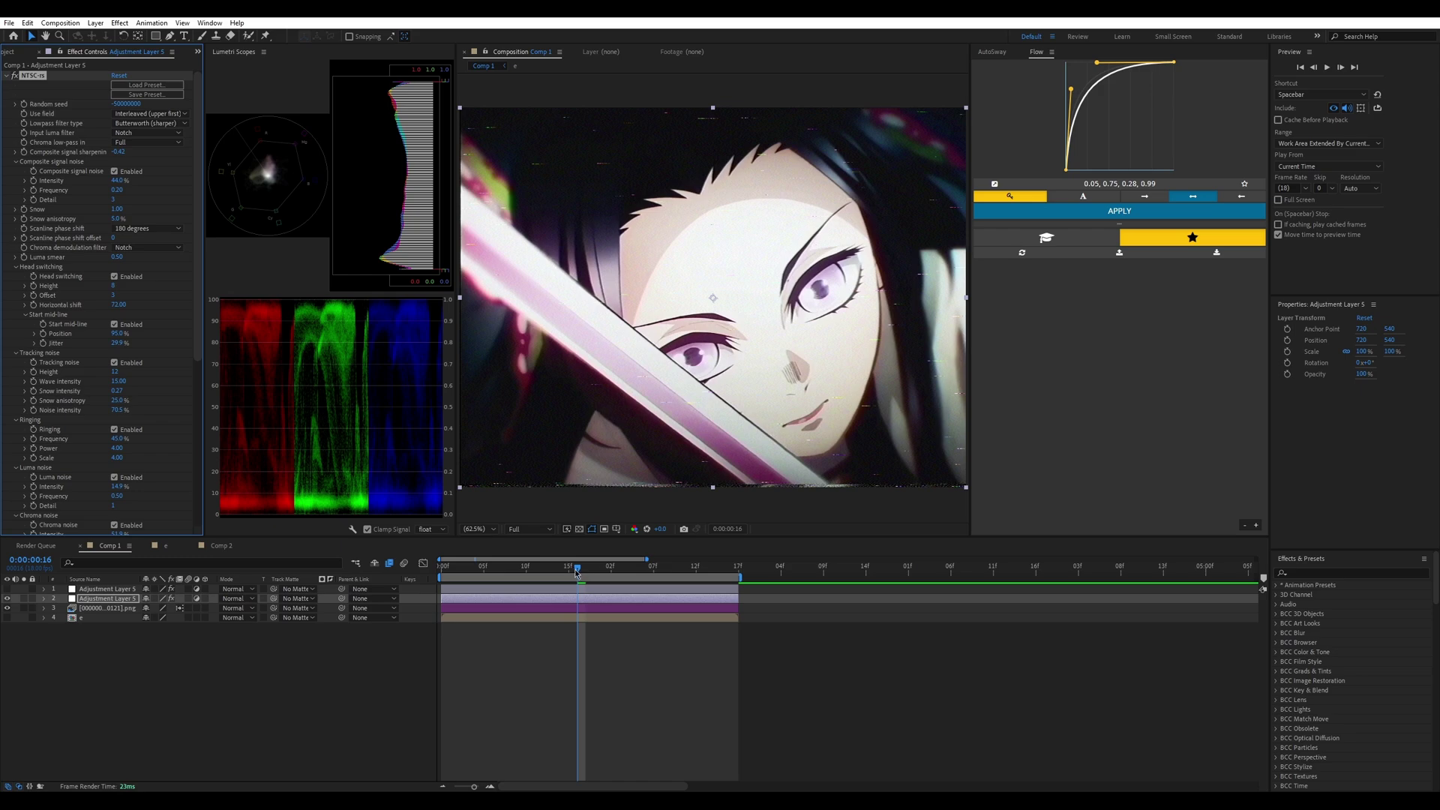
pyautogui.press('space')
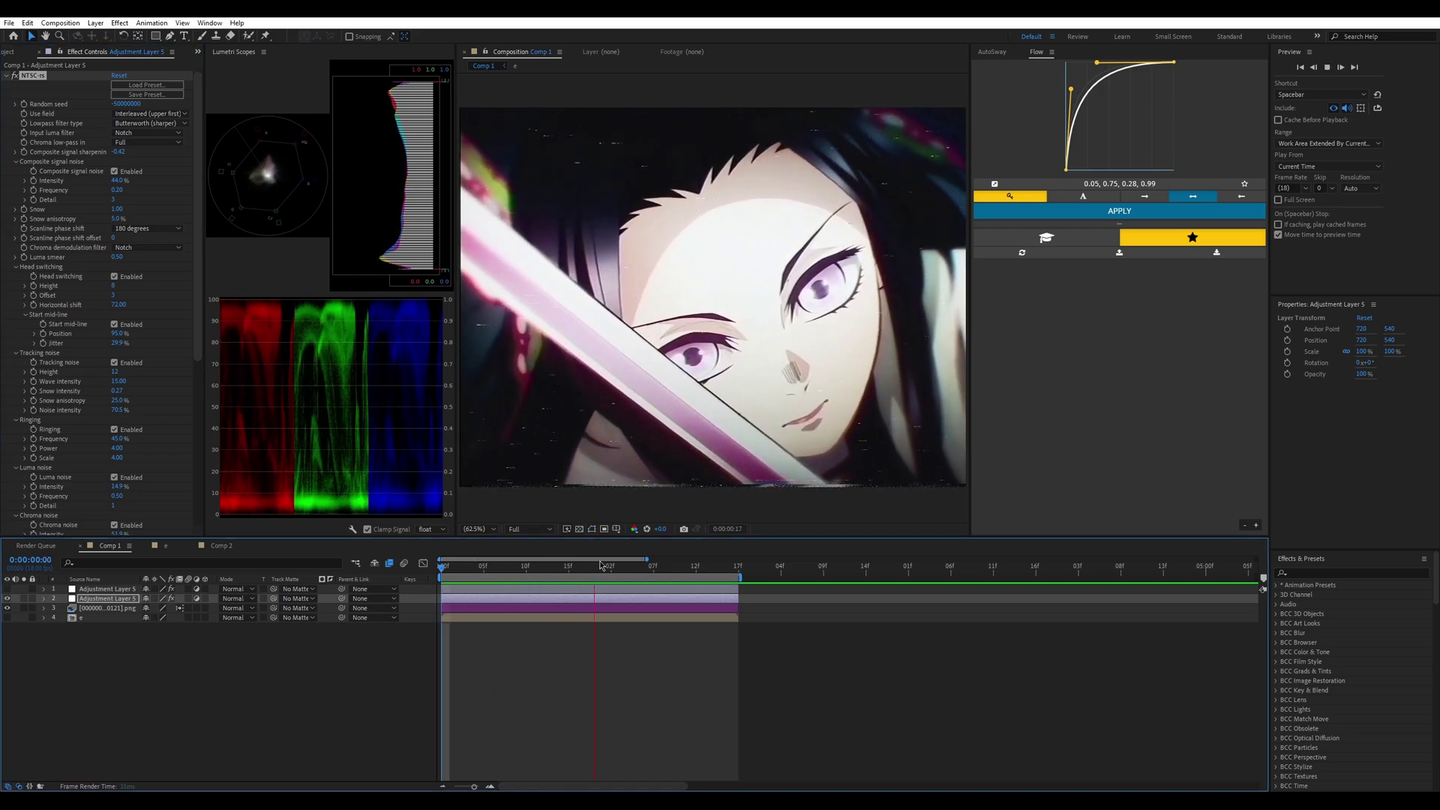
pyautogui.moveTo(600, 564); pyautogui.dragTo(441, 568)
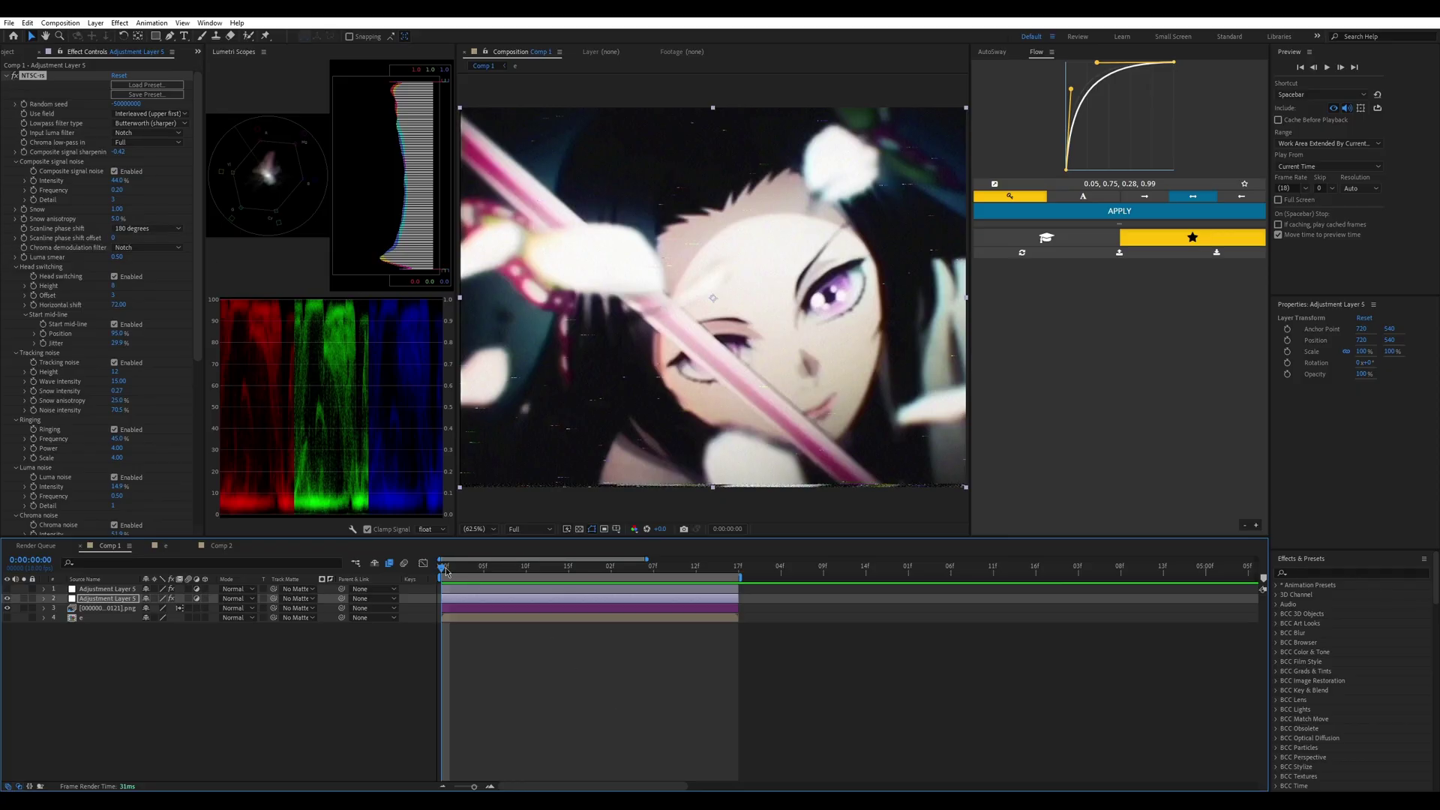
# Step: Set the scanline phase shift to 0 degrees after trying 270 degrees, judging the image at frame 10
pyautogui.hotkey('shift', 'pagedown')
pyautogui.click(133, 229)
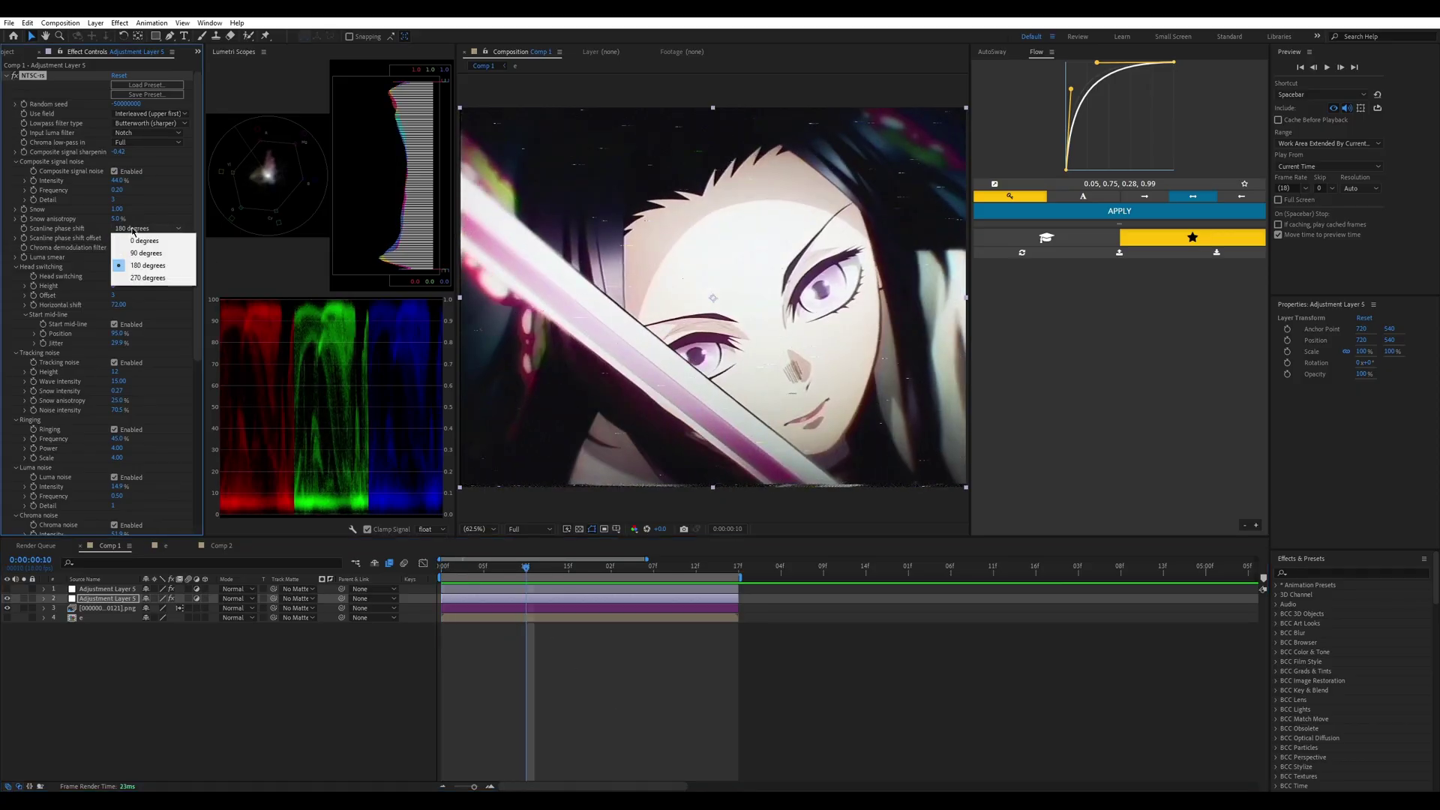
pyautogui.click(145, 278)
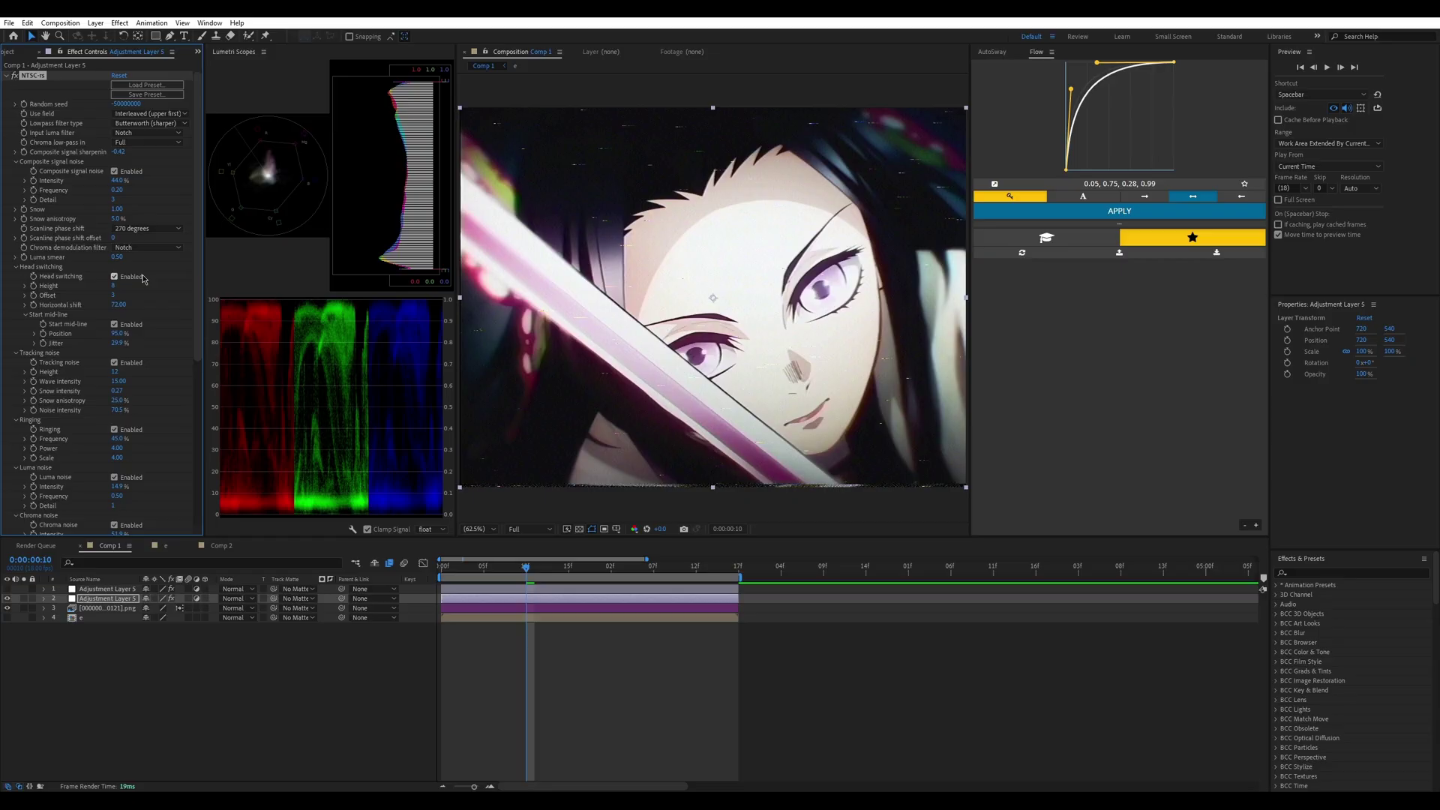
pyautogui.click(146, 229)
pyautogui.click(144, 241)
pyautogui.scroll(4, 525, 263)
pyautogui.scroll(-5, 592, 268)
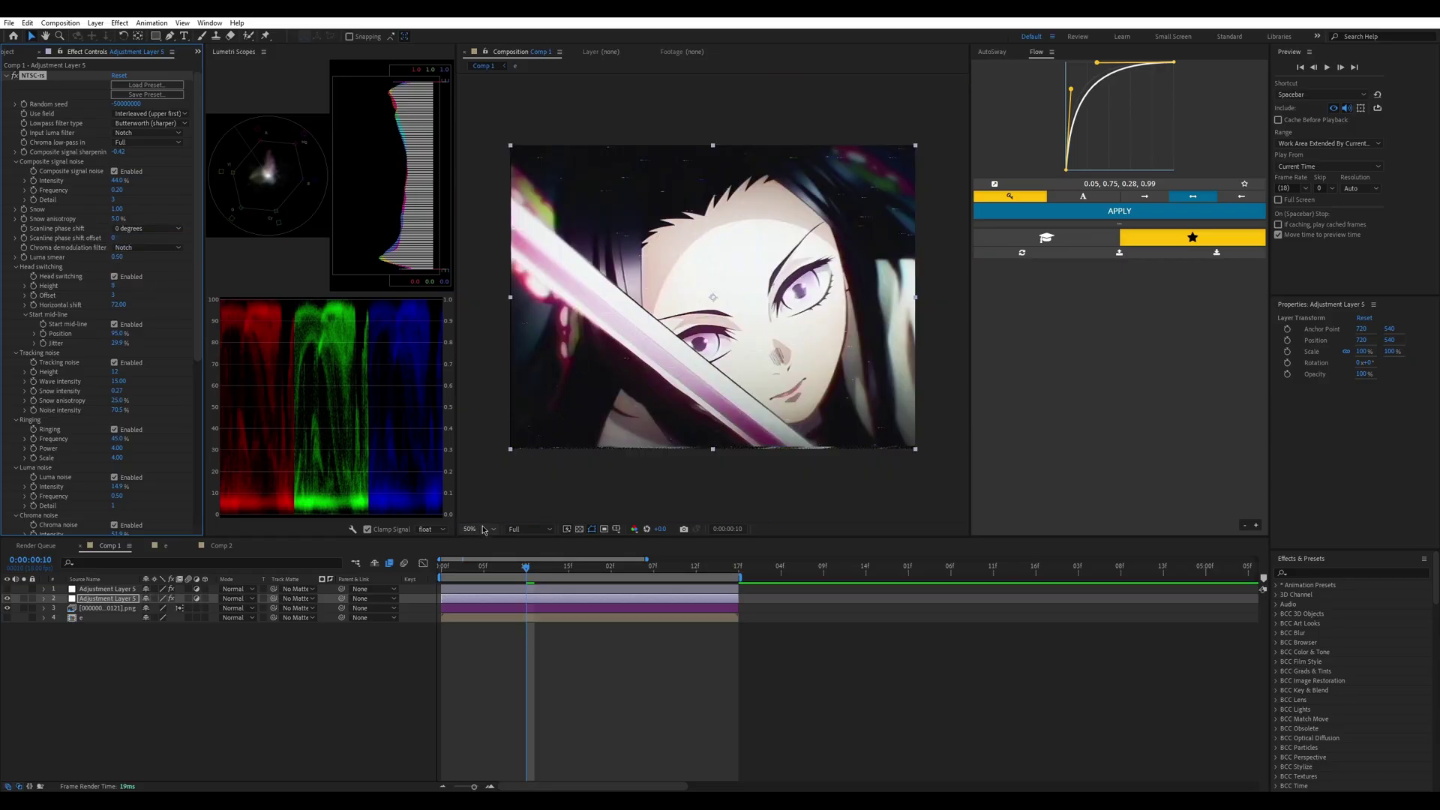
pyautogui.click(484, 531)
pyautogui.click(488, 541)
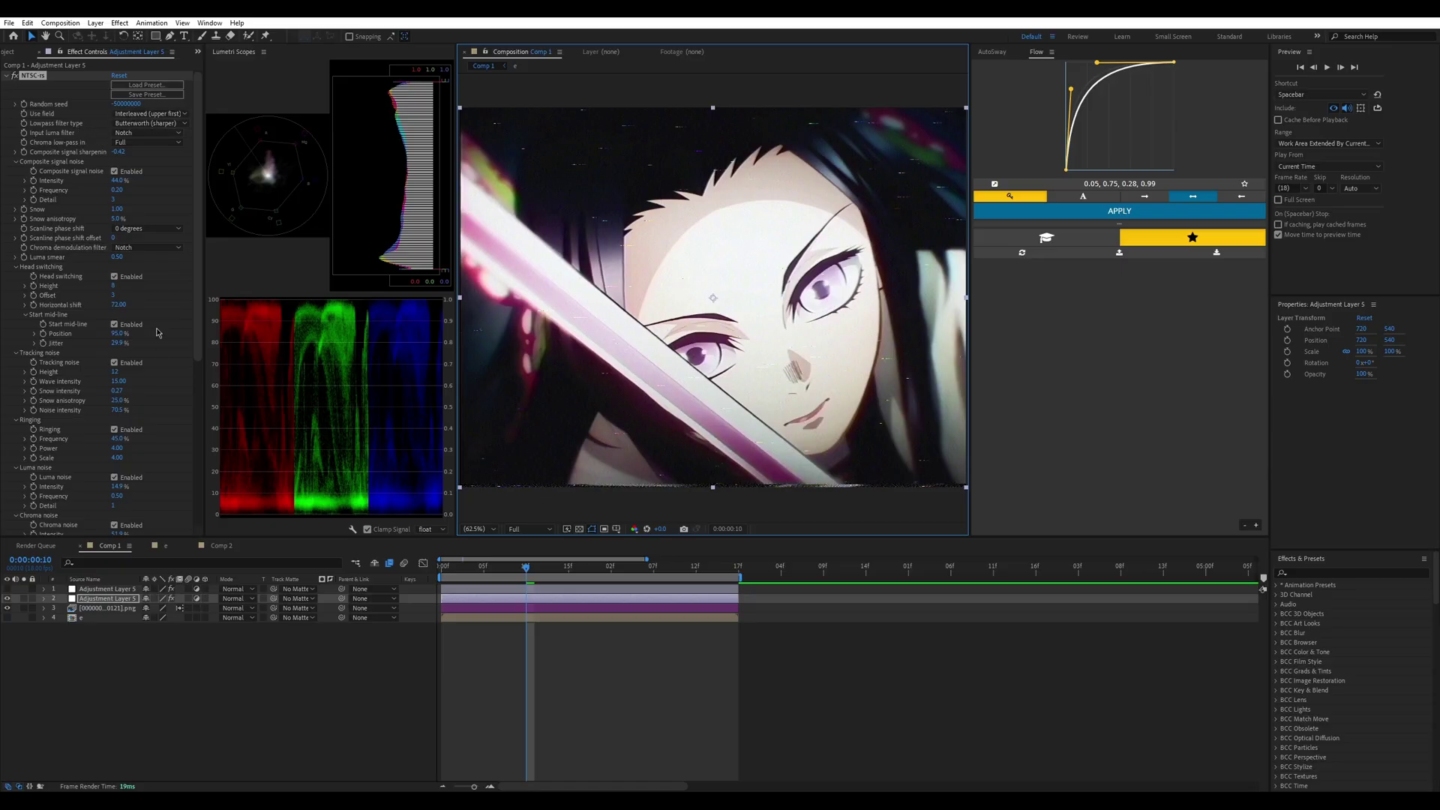
# Step: Set the NTSC-rs effect's field usage to Both
pyautogui.click(141, 114)
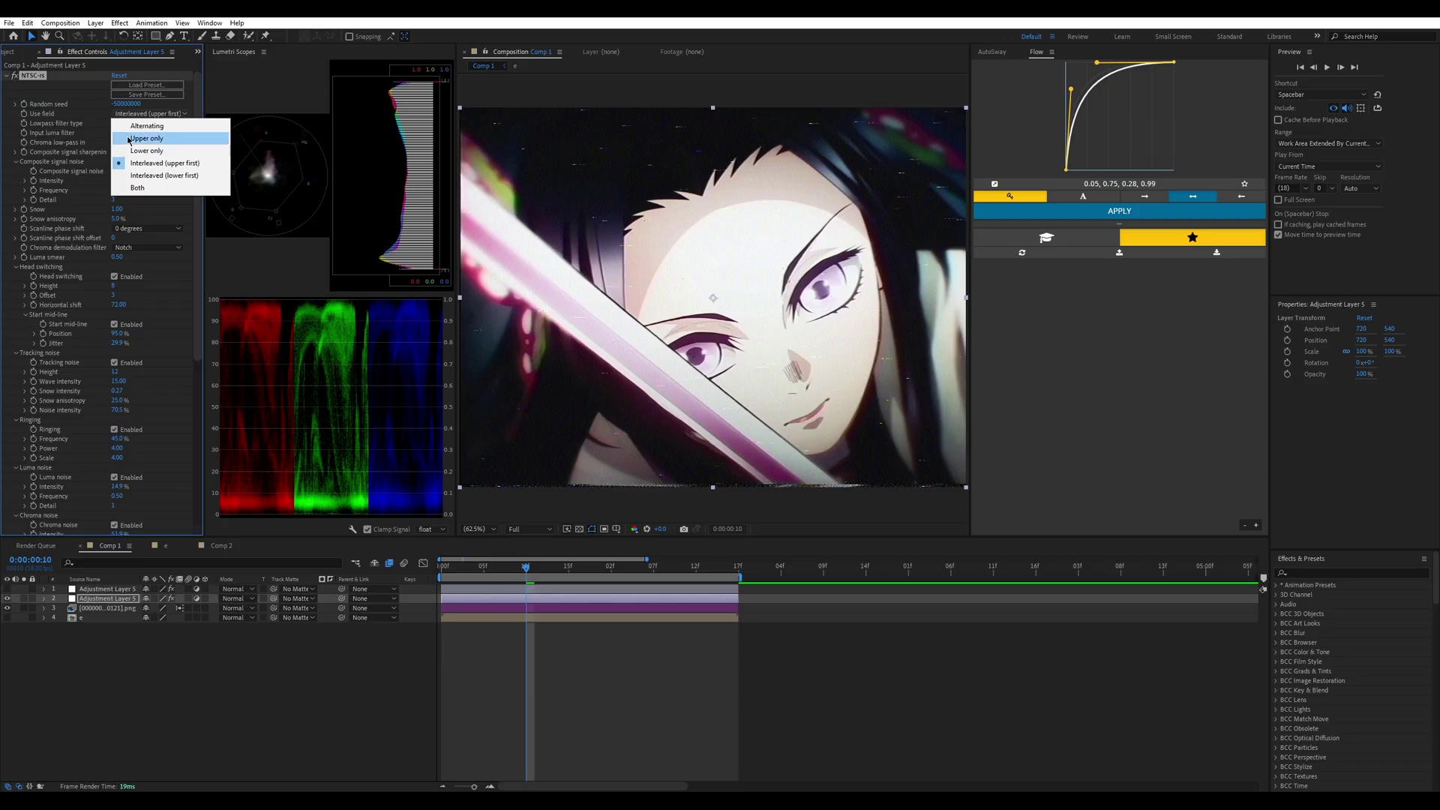
pyautogui.click(137, 188)
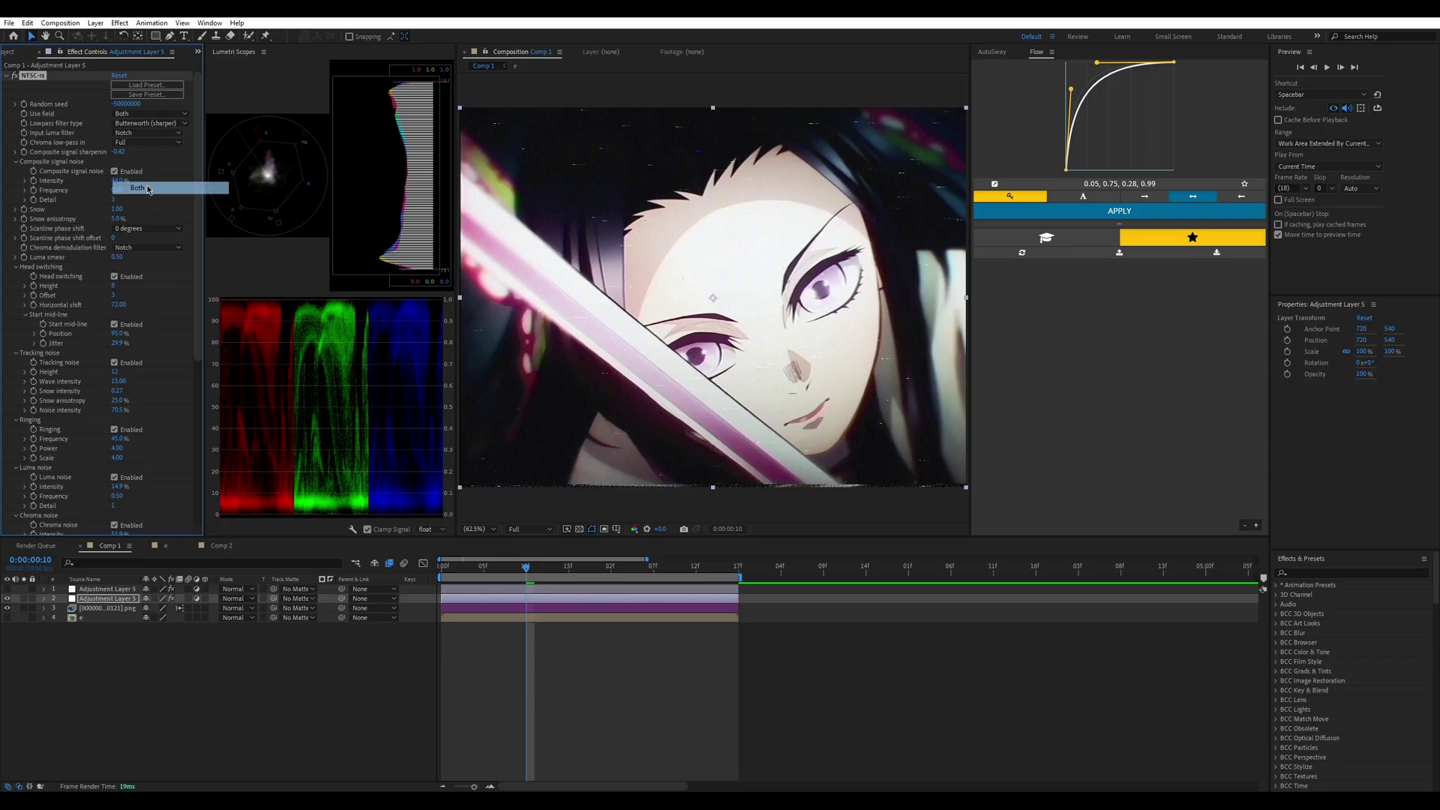
# Step: Review the lowpass filter type options, set the input luma filter to Box and keep the chroma low-pass in on Full
pyautogui.click(138, 123)
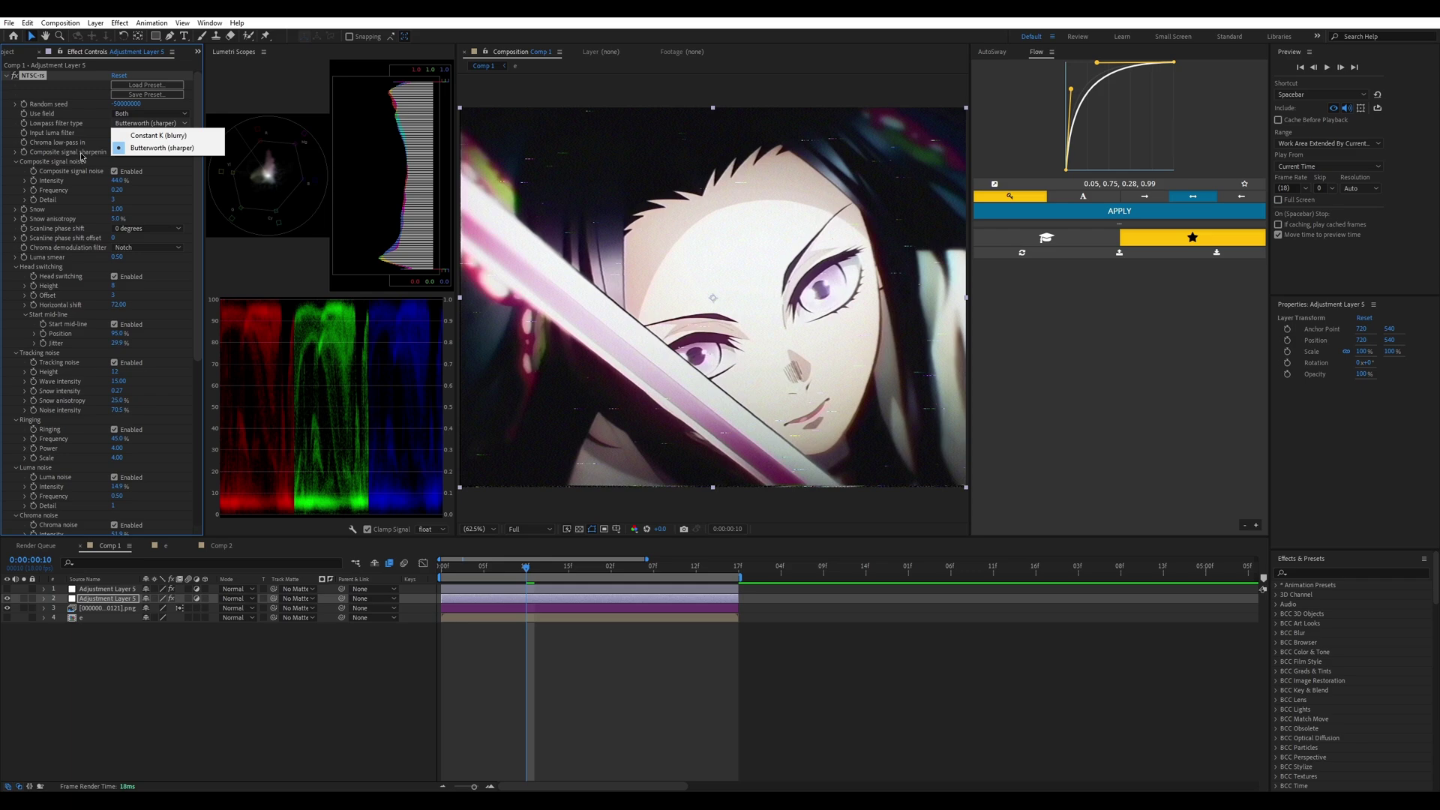
pyautogui.click(82, 148)
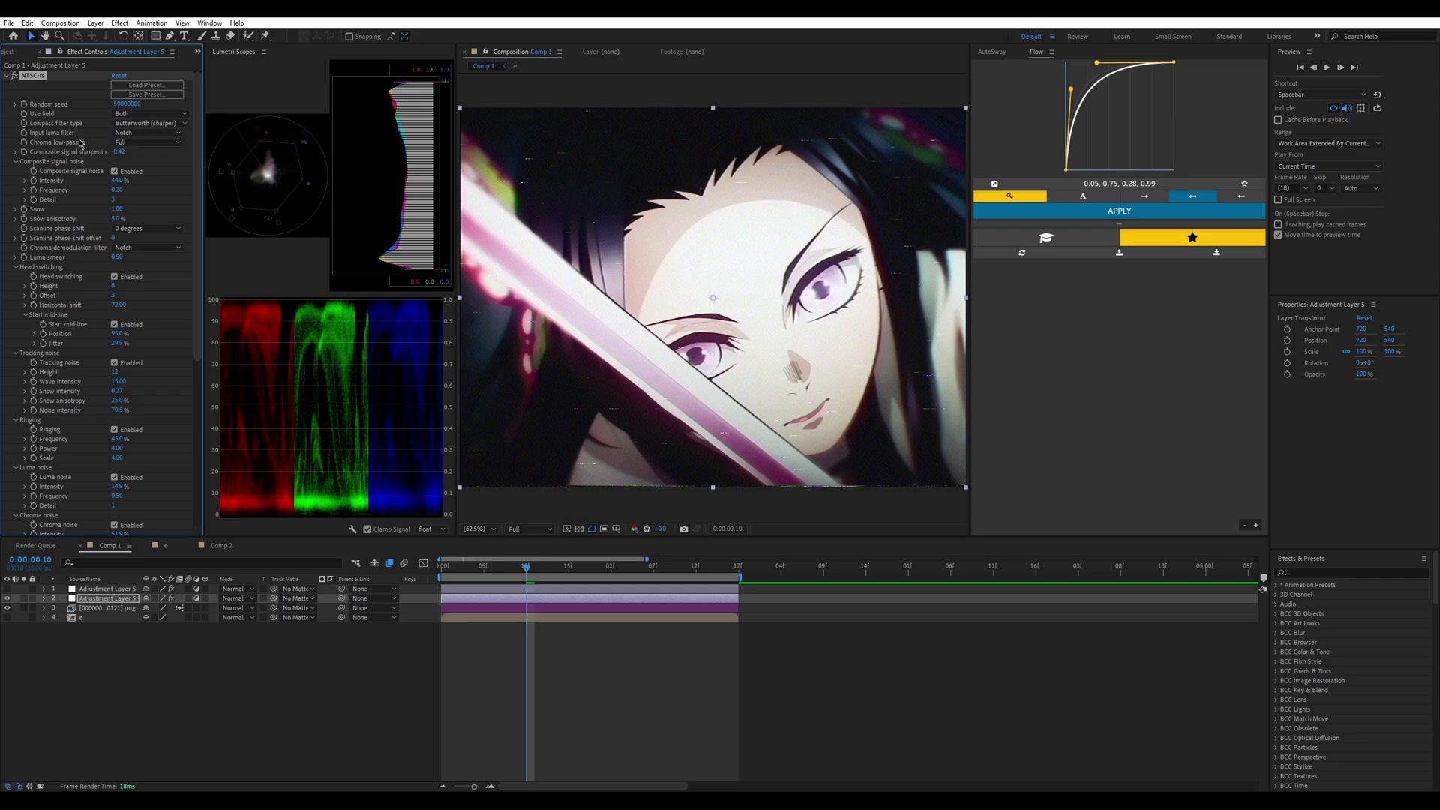
pyautogui.click(132, 133)
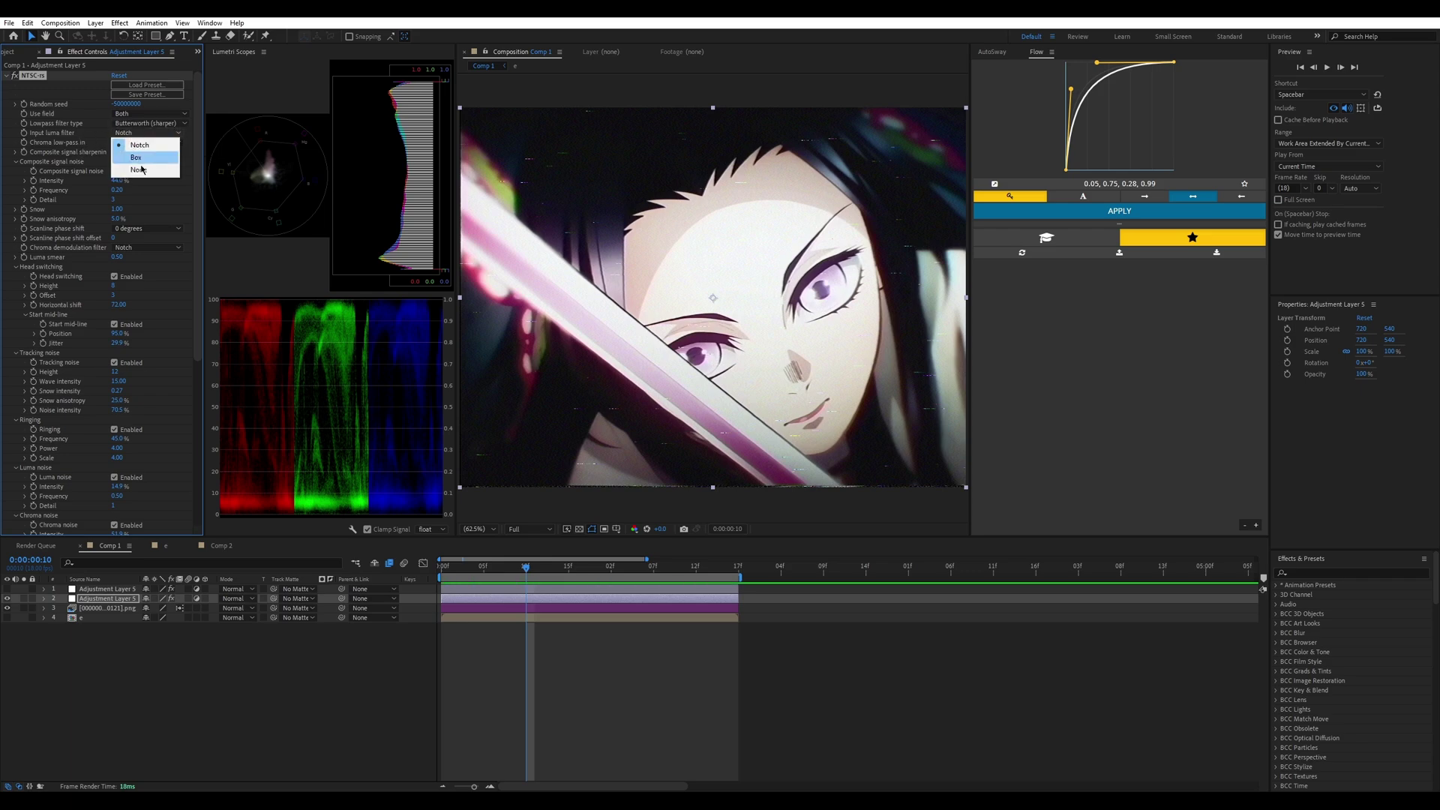
pyautogui.click(138, 158)
pyautogui.click(131, 142)
pyautogui.click(134, 154)
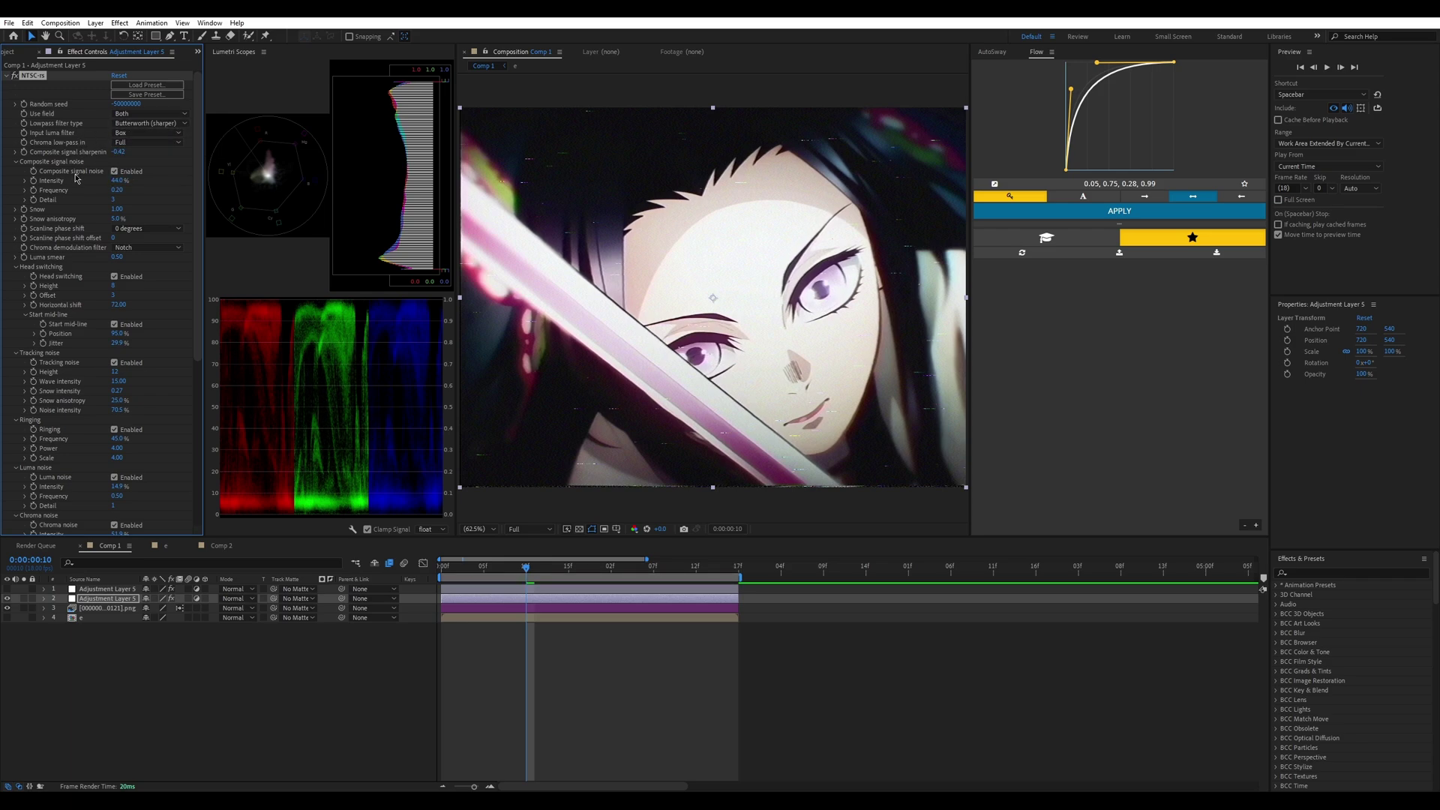
# Step: Compare the 2-line comb, 1-line comb and Notch chroma demodulation filters and set the filter to Box
pyautogui.click(119, 248)
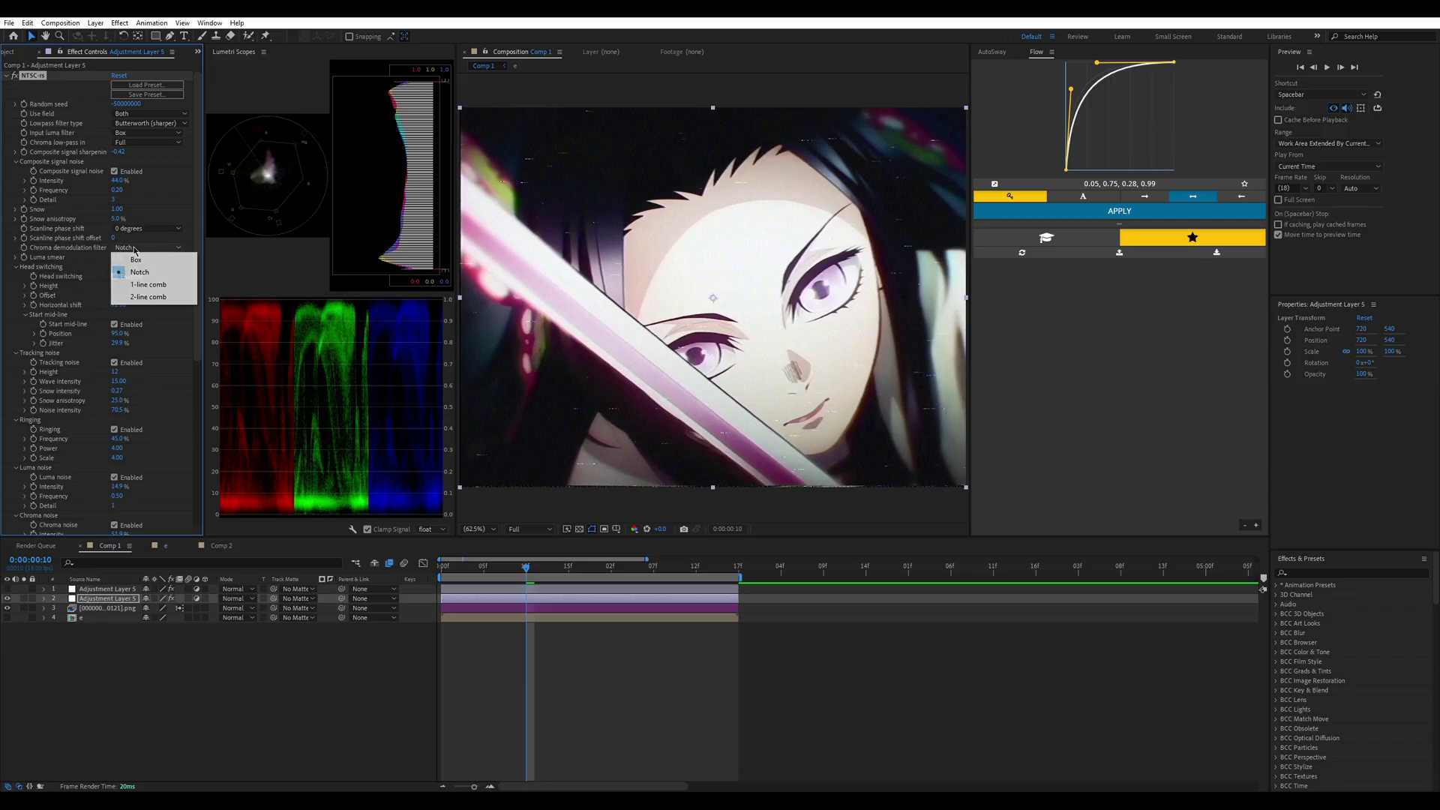
pyautogui.click(146, 297)
pyautogui.click(142, 247)
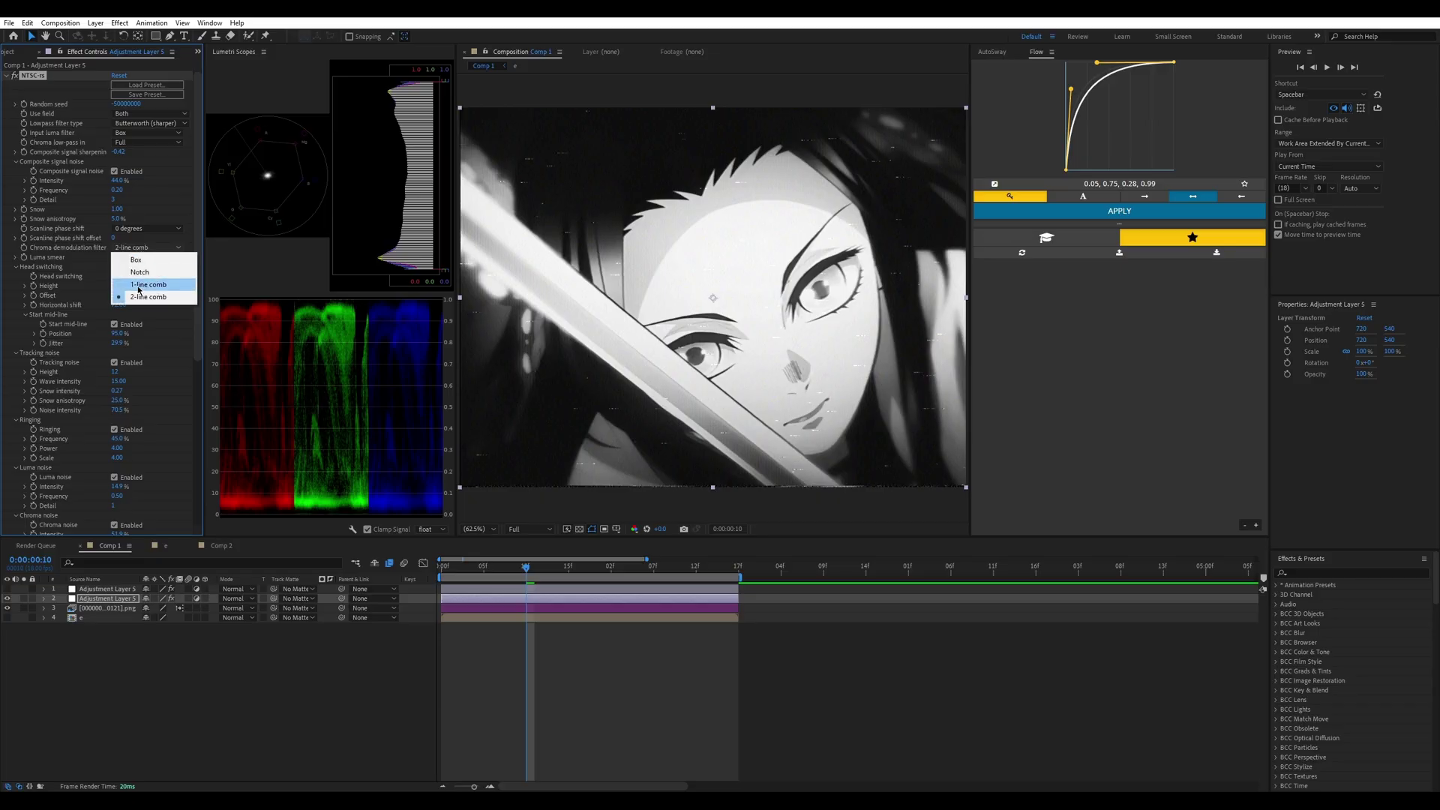
pyautogui.click(139, 285)
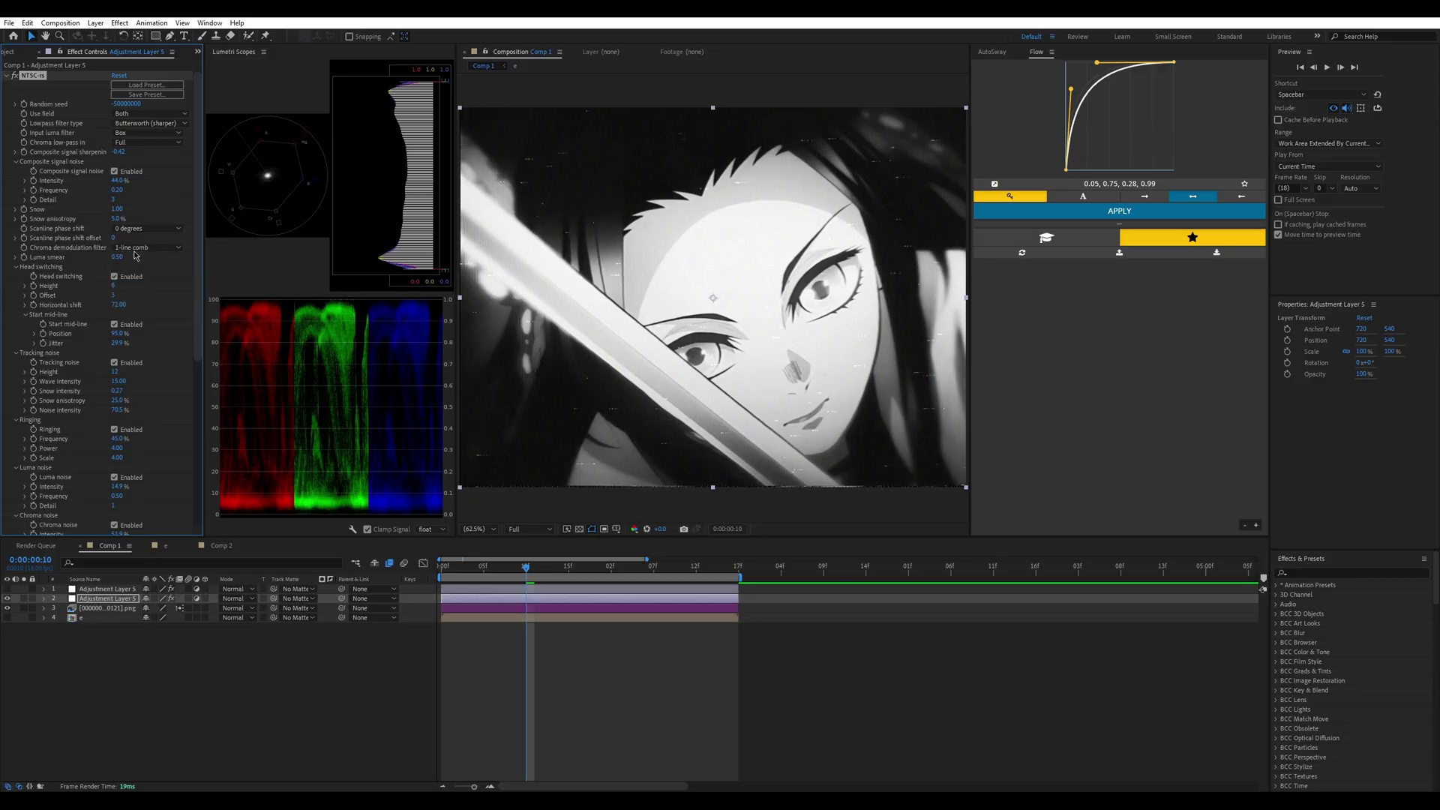
pyautogui.click(142, 247)
pyautogui.click(142, 297)
pyautogui.click(142, 248)
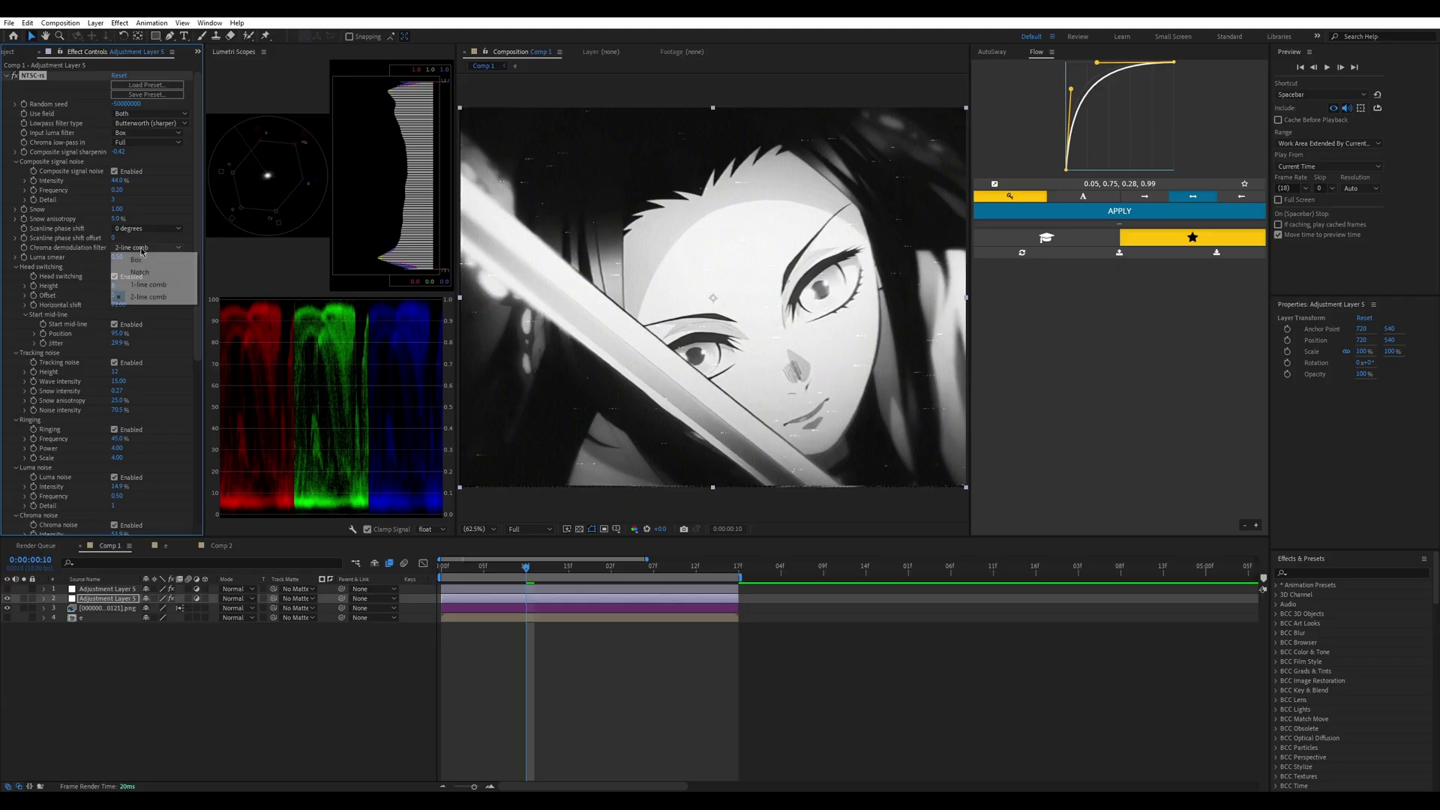
pyautogui.click(139, 272)
pyautogui.click(142, 247)
pyautogui.click(136, 260)
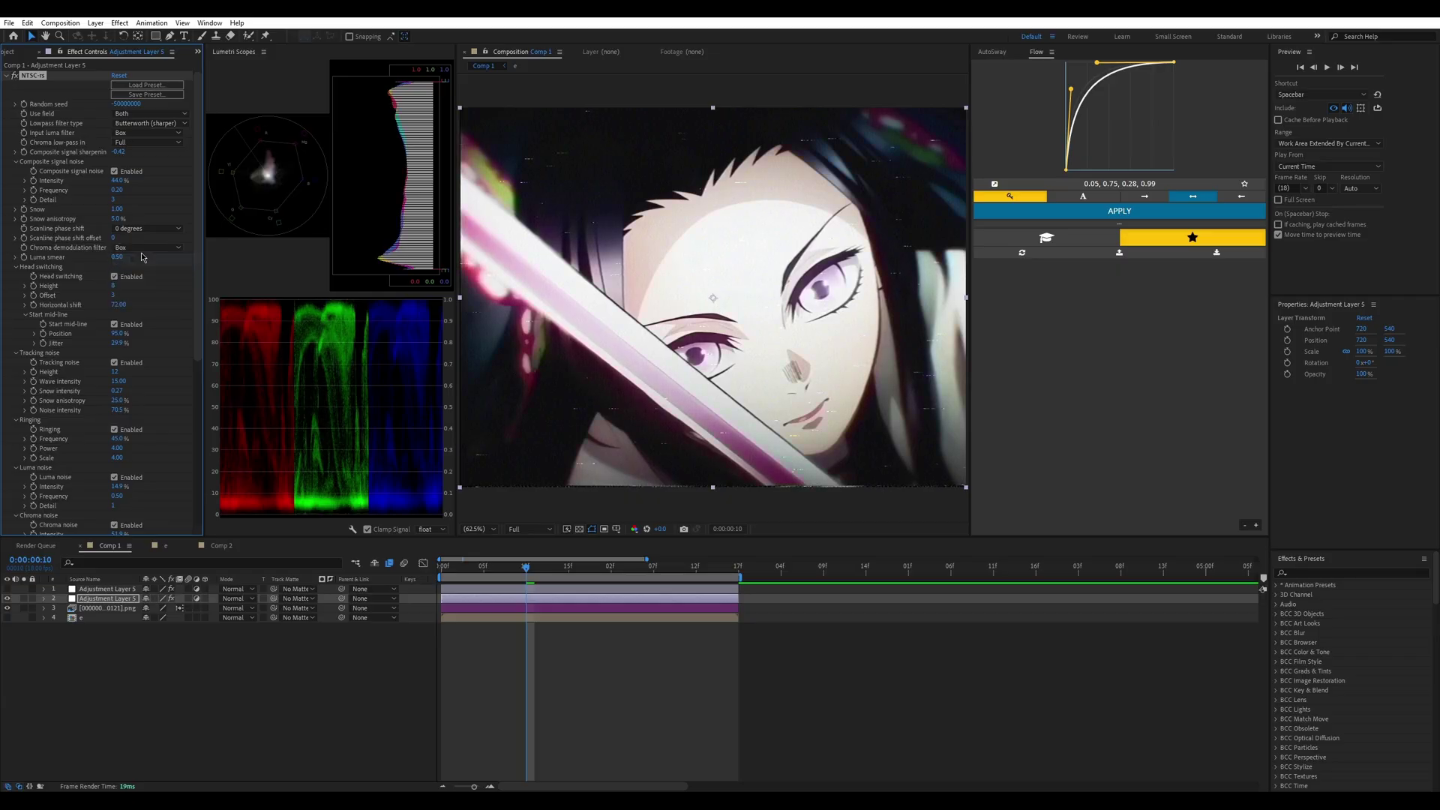
pyautogui.click(143, 247)
pyautogui.click(11, 305)
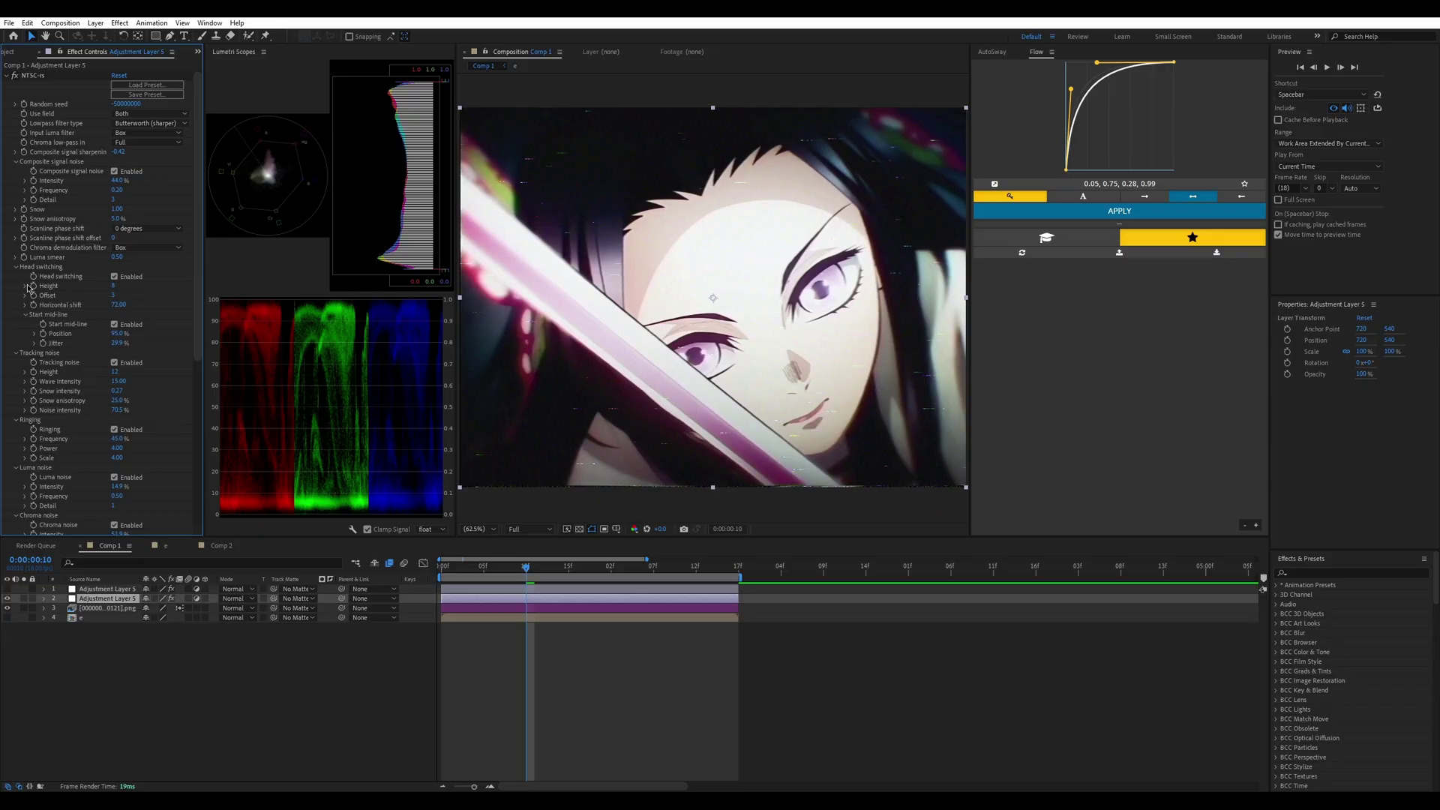
# Step: Set the luma smear to about 0.65 after trying a higher value
pyautogui.moveTo(116, 257); pyautogui.dragTo(142, 266)
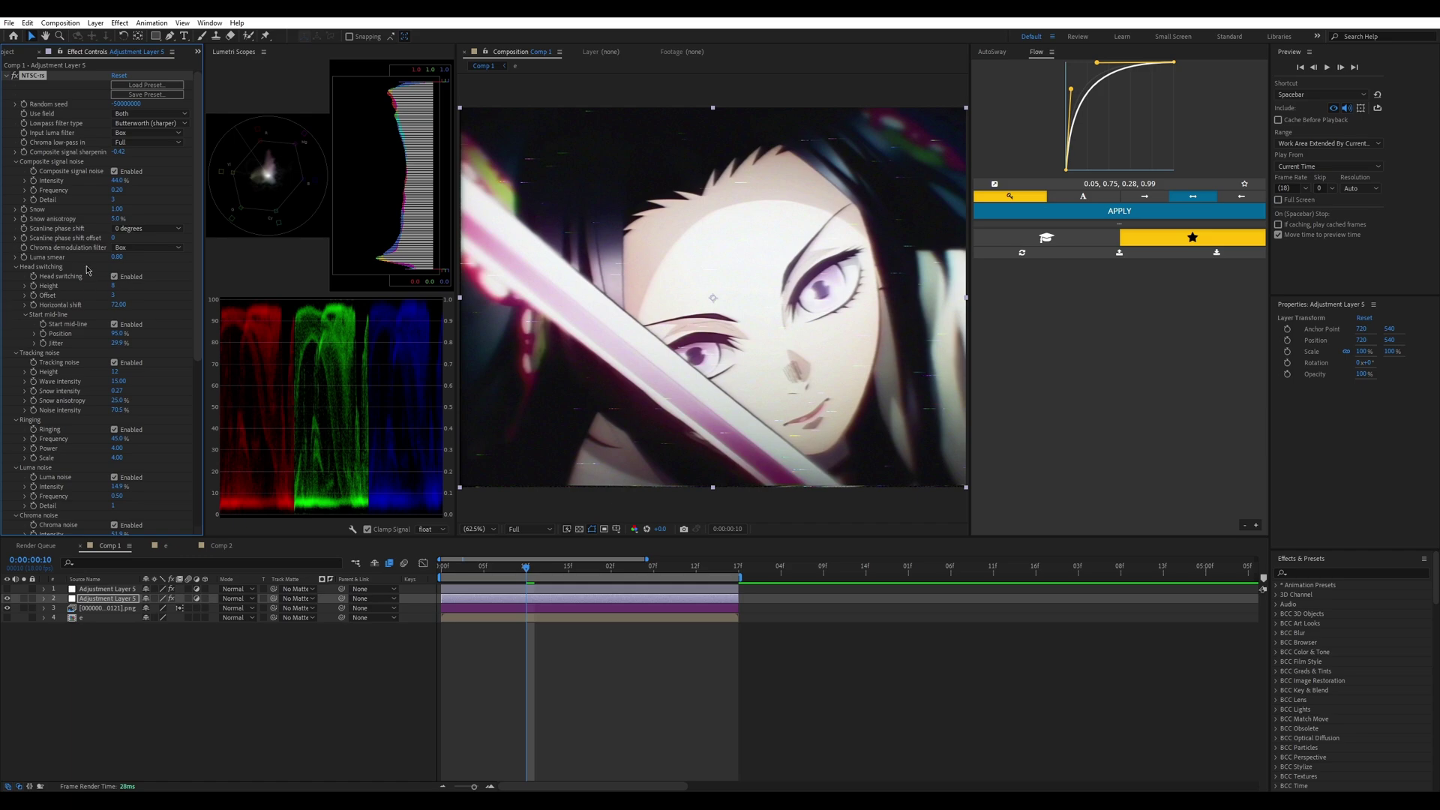
pyautogui.moveTo(118, 257)
pyautogui.mouseDown()
pyautogui.moveTo(23, 277)
pyautogui.moveTo(289, 277)
pyautogui.moveTo(272, 278)
pyautogui.mouseUp()
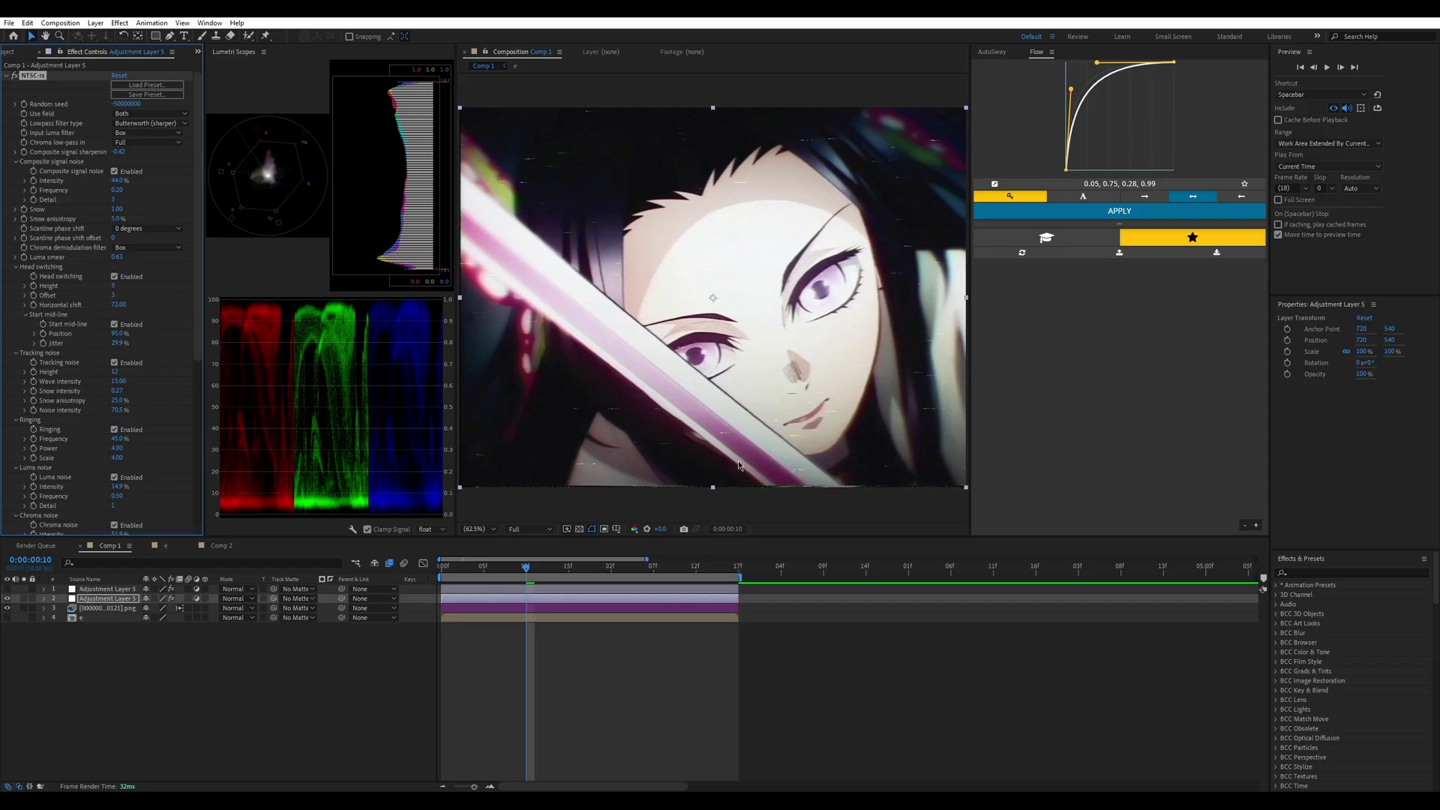
# Step: Disable head switching after trying different offset, height and horizontal shift values along the image's lower edge
pyautogui.scroll(1, 738, 460)
pyautogui.scroll(-2, 734, 455)
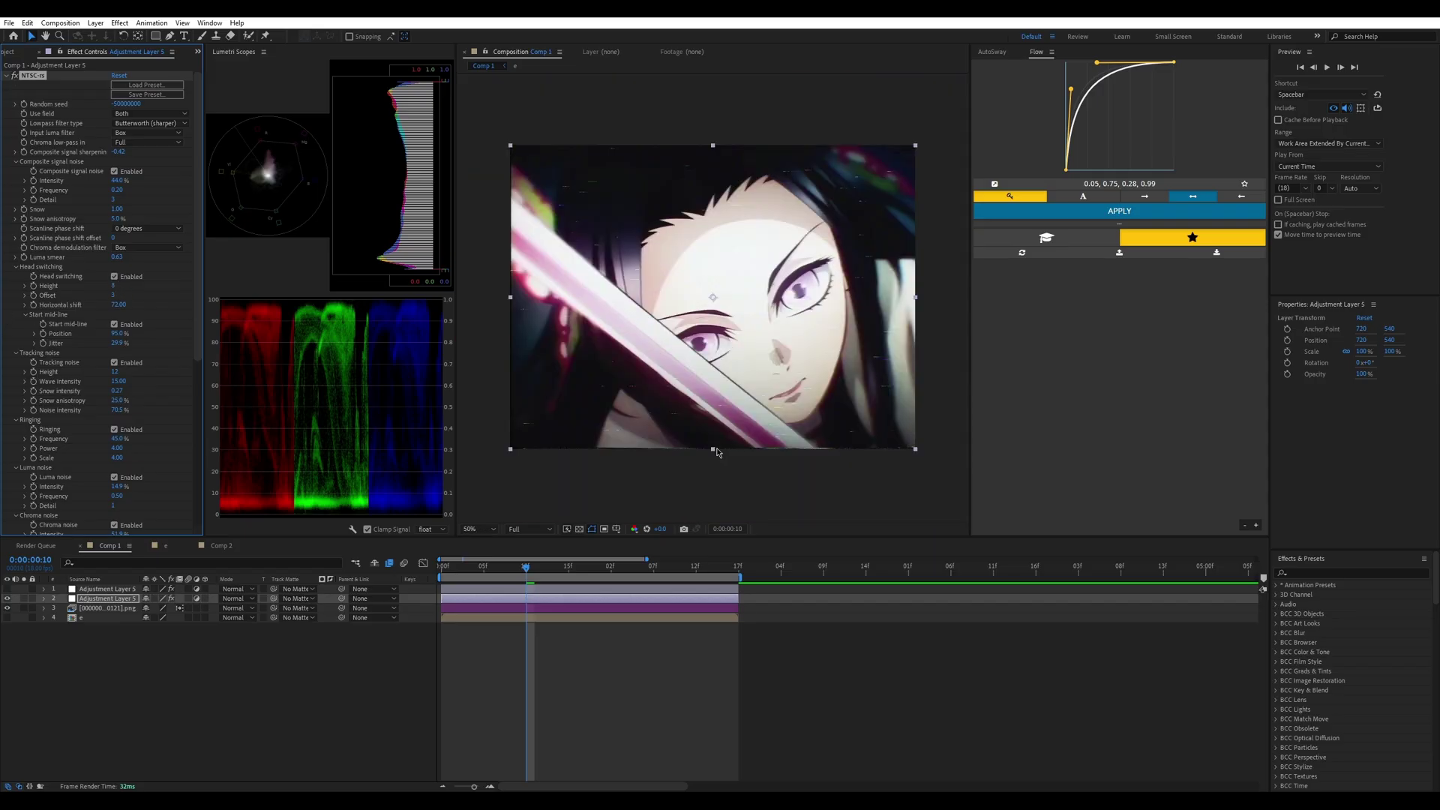
pyautogui.scroll(4, 716, 452)
pyautogui.moveTo(707, 370); pyautogui.dragTo(716, 201)
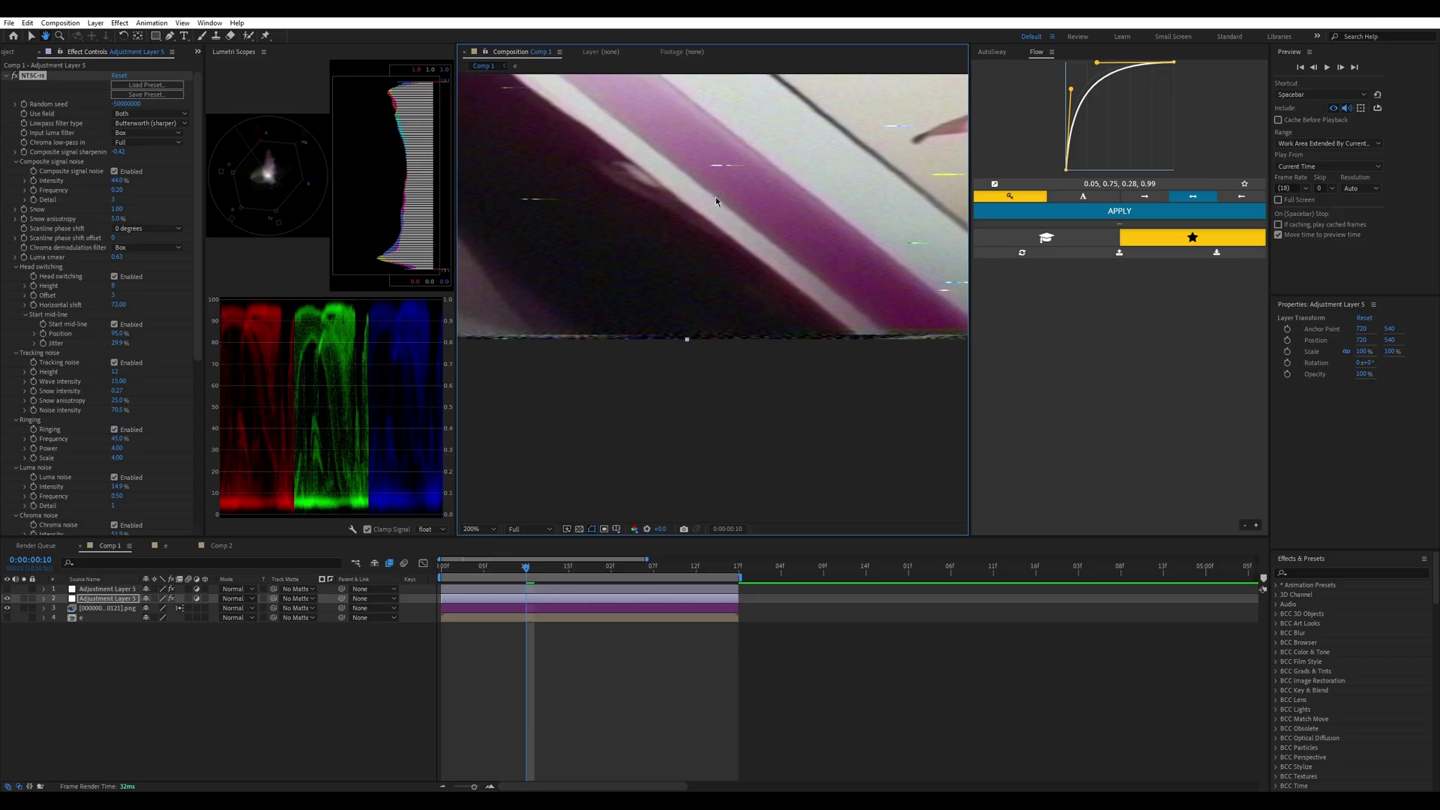
pyautogui.click(31, 36)
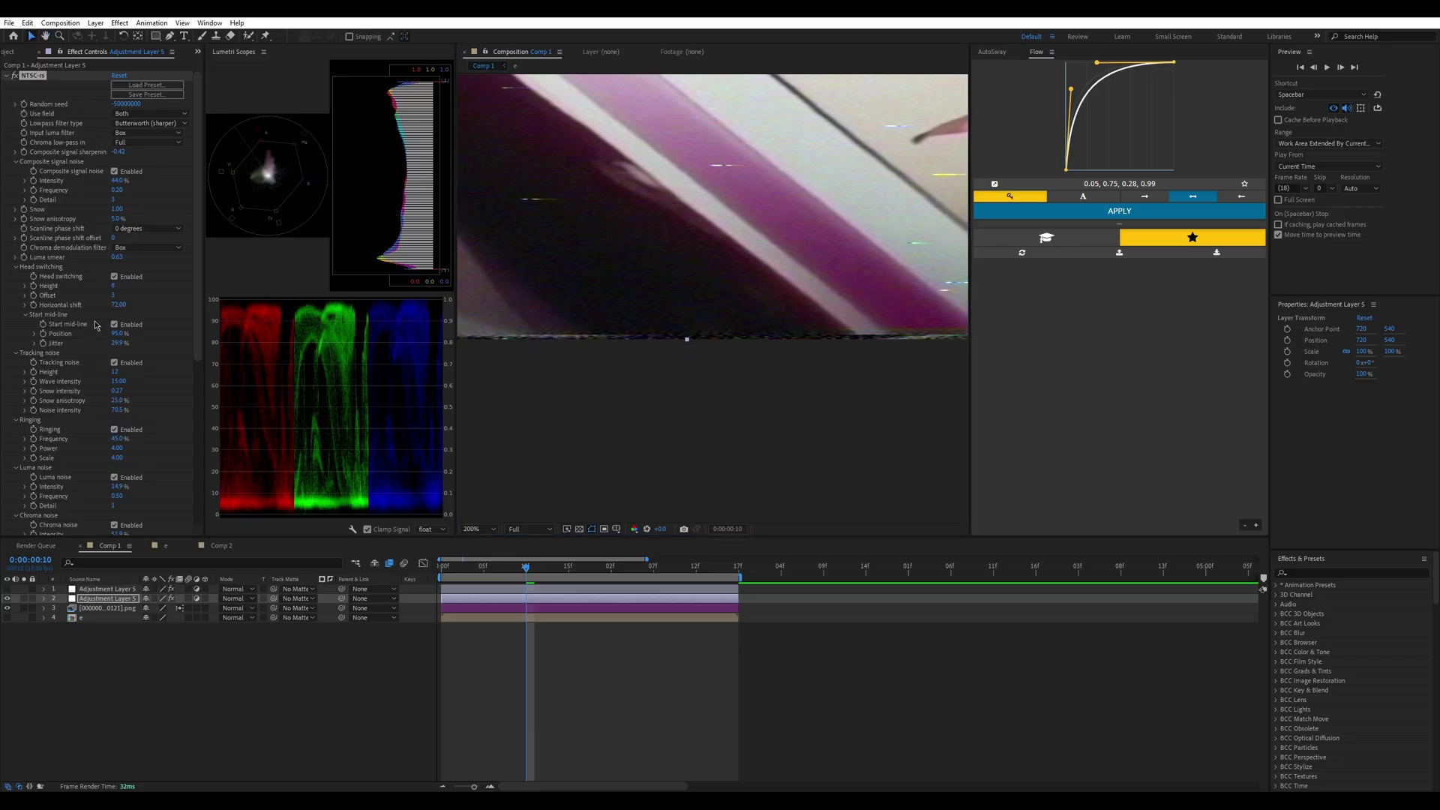
pyautogui.moveTo(113, 295); pyautogui.dragTo(85, 301)
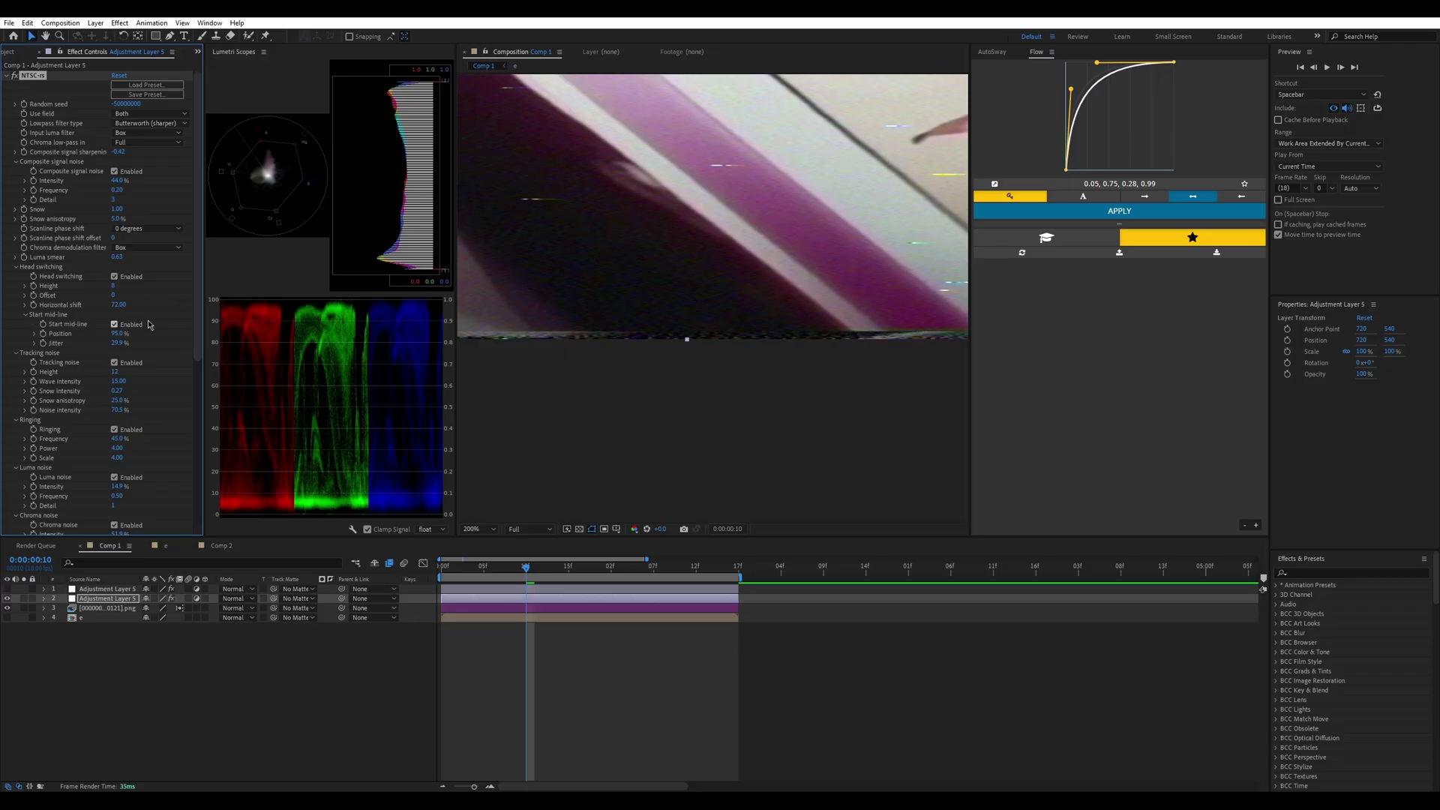
pyautogui.moveTo(131, 286); pyautogui.dragTo(300, 272)
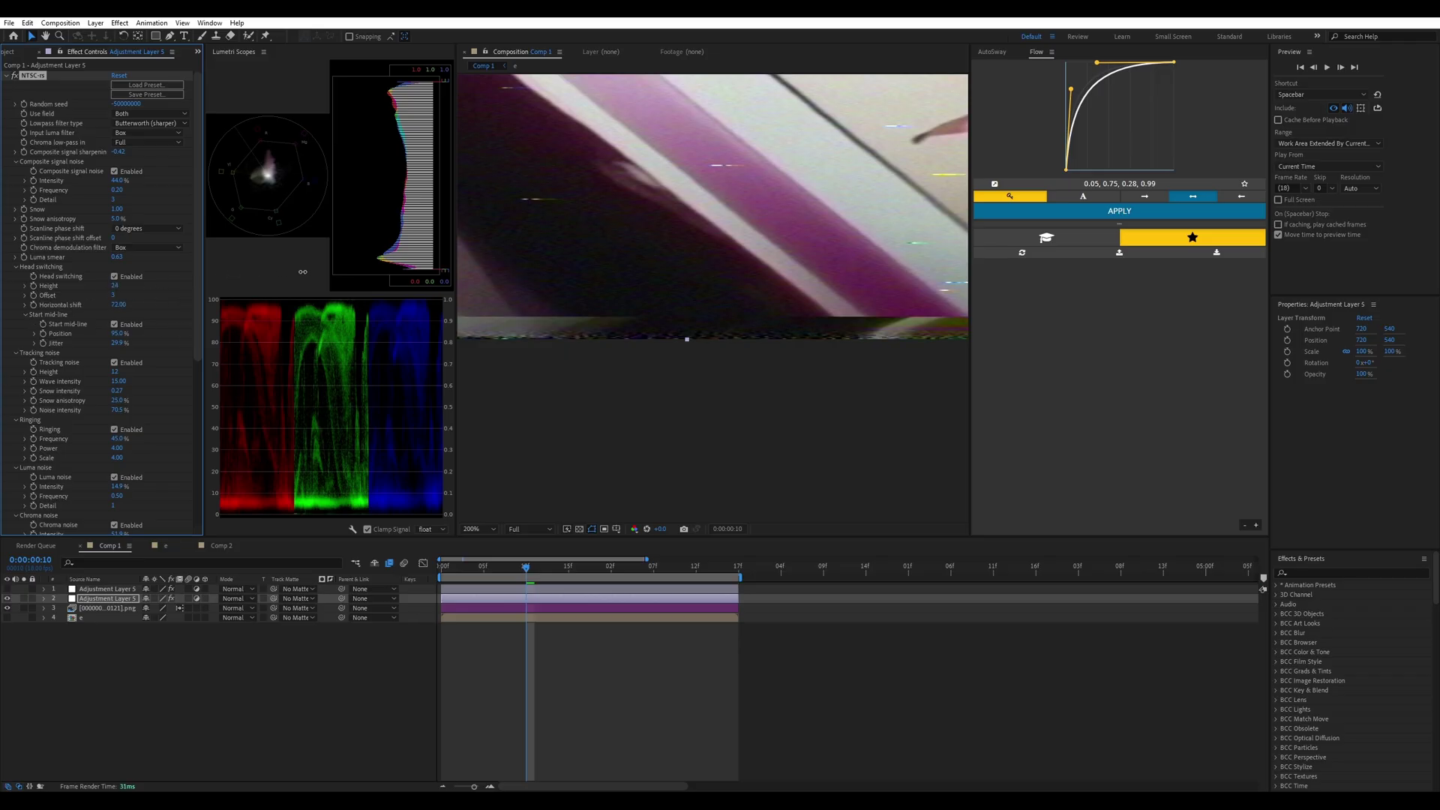
pyautogui.click(270, 277)
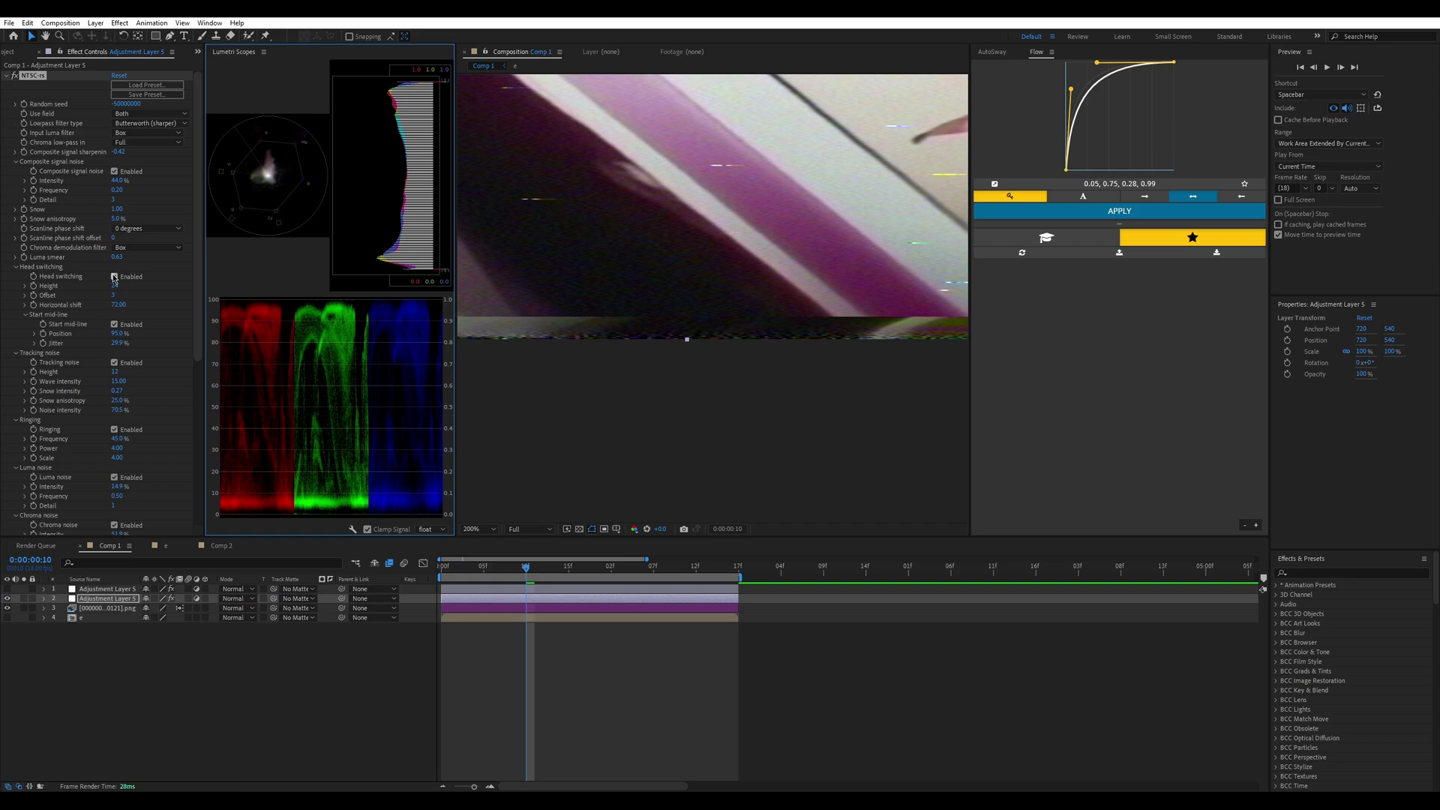
pyautogui.moveTo(118, 304)
pyautogui.mouseDown()
pyautogui.moveTo(159, 309)
pyautogui.moveTo(132, 306)
pyautogui.mouseUp()
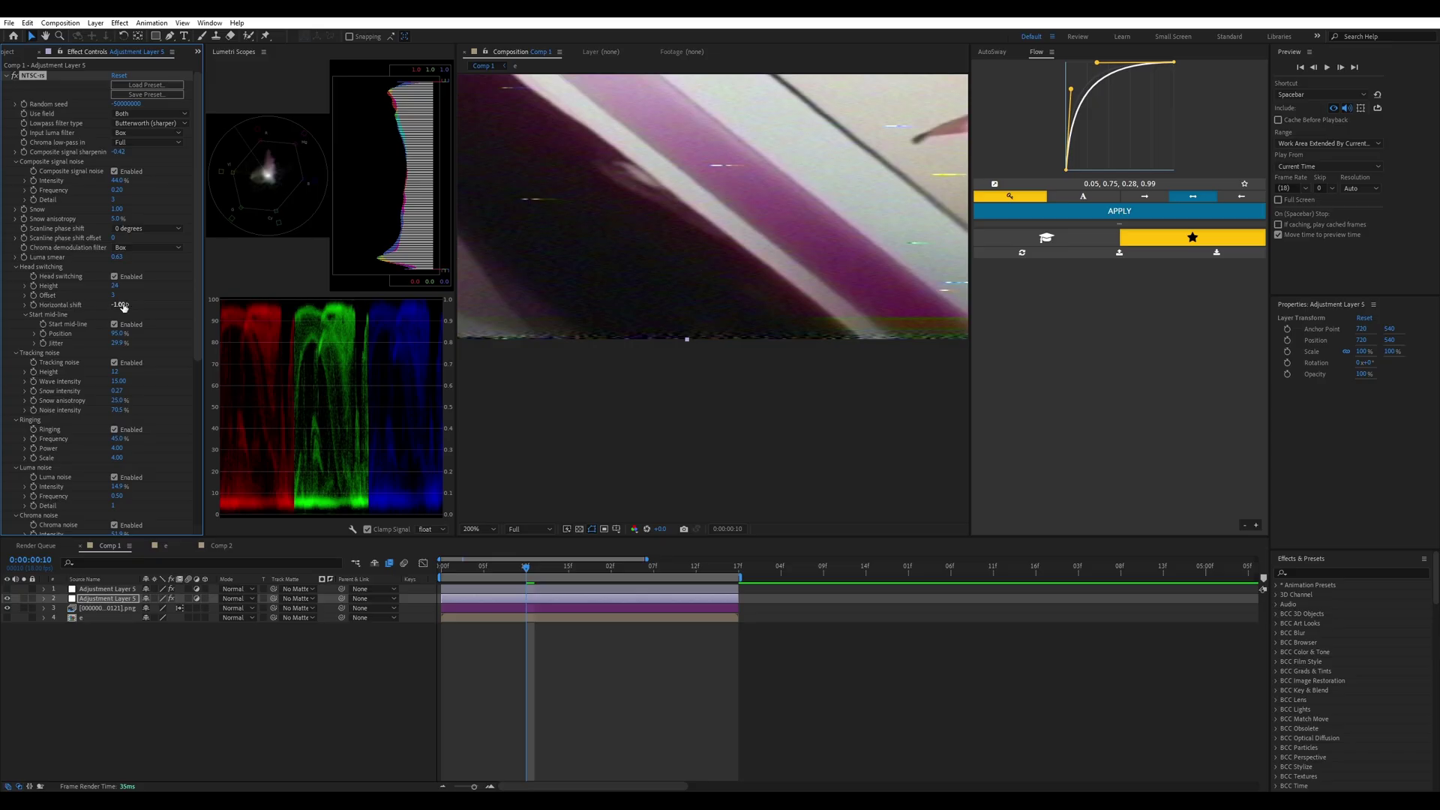
pyautogui.click(114, 277)
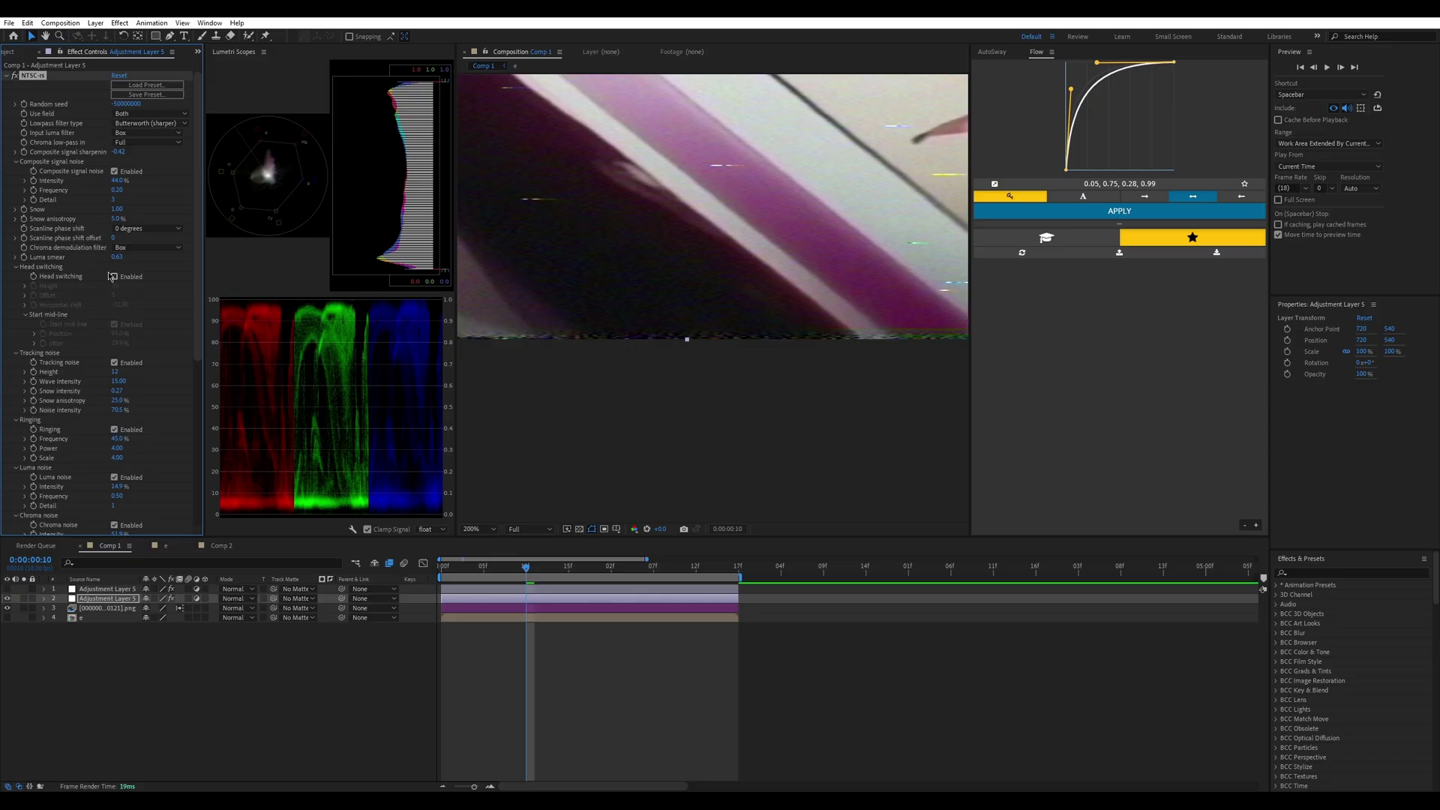
# Step: Disable tracking noise after trying larger heights and checking the whole image on other frames
pyautogui.moveTo(115, 372); pyautogui.dragTo(213, 369)
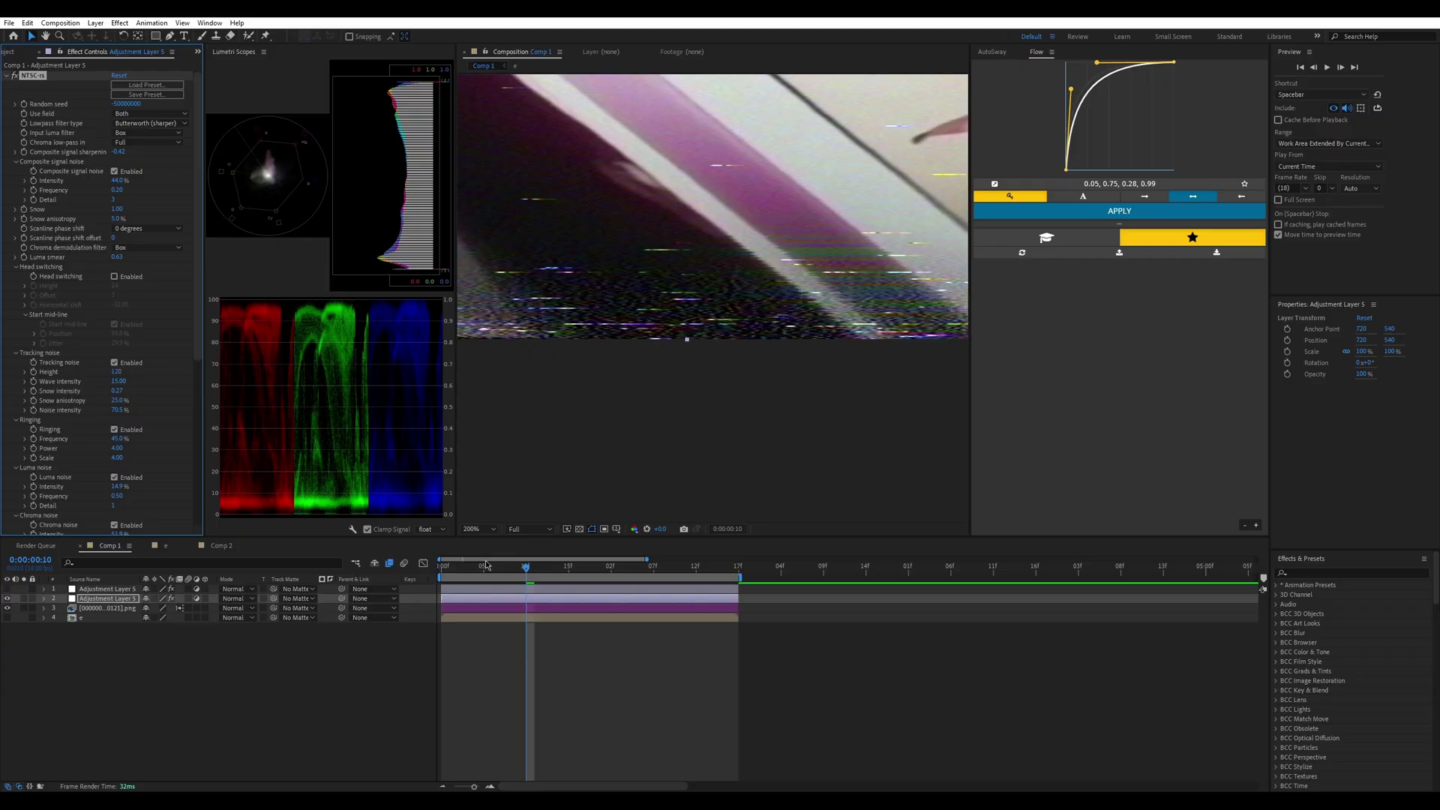
pyautogui.click(478, 529)
pyautogui.click(510, 555)
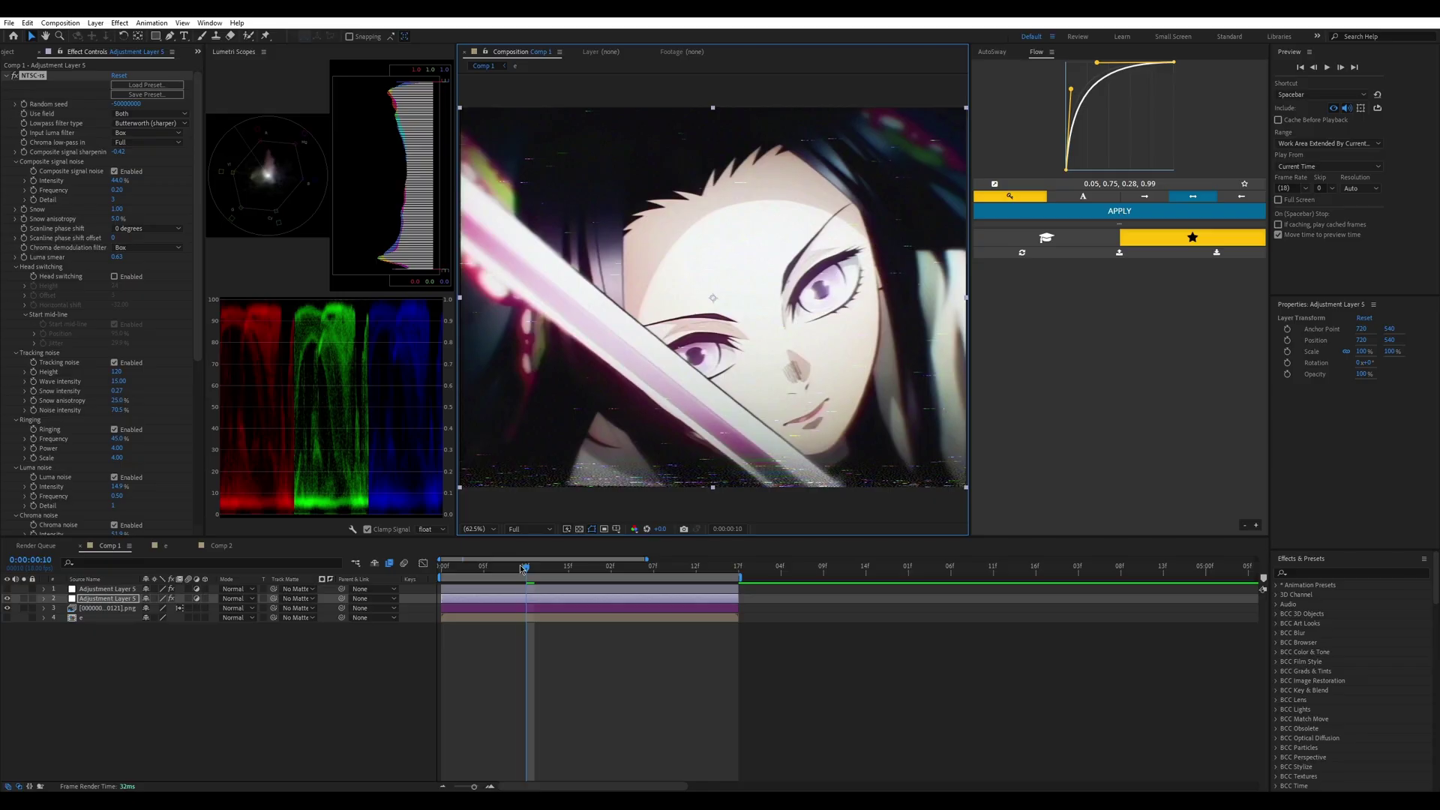
pyautogui.moveTo(524, 568); pyautogui.dragTo(579, 560)
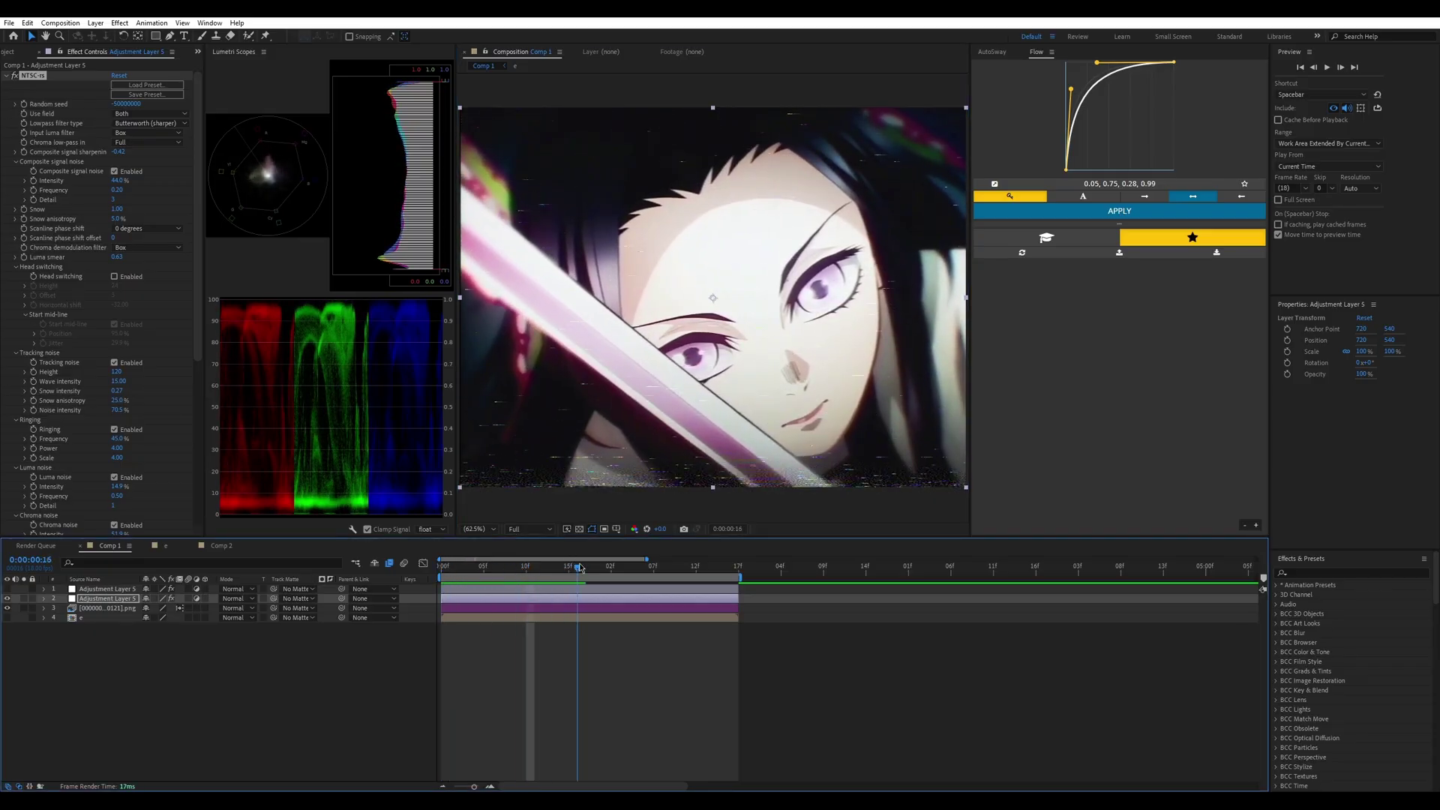
pyautogui.moveTo(580, 568)
pyautogui.mouseDown()
pyautogui.moveTo(648, 568)
pyautogui.moveTo(564, 573)
pyautogui.moveTo(594, 568)
pyautogui.mouseUp()
pyautogui.click(116, 371)
pyautogui.write('2')
pyautogui.press('Return')
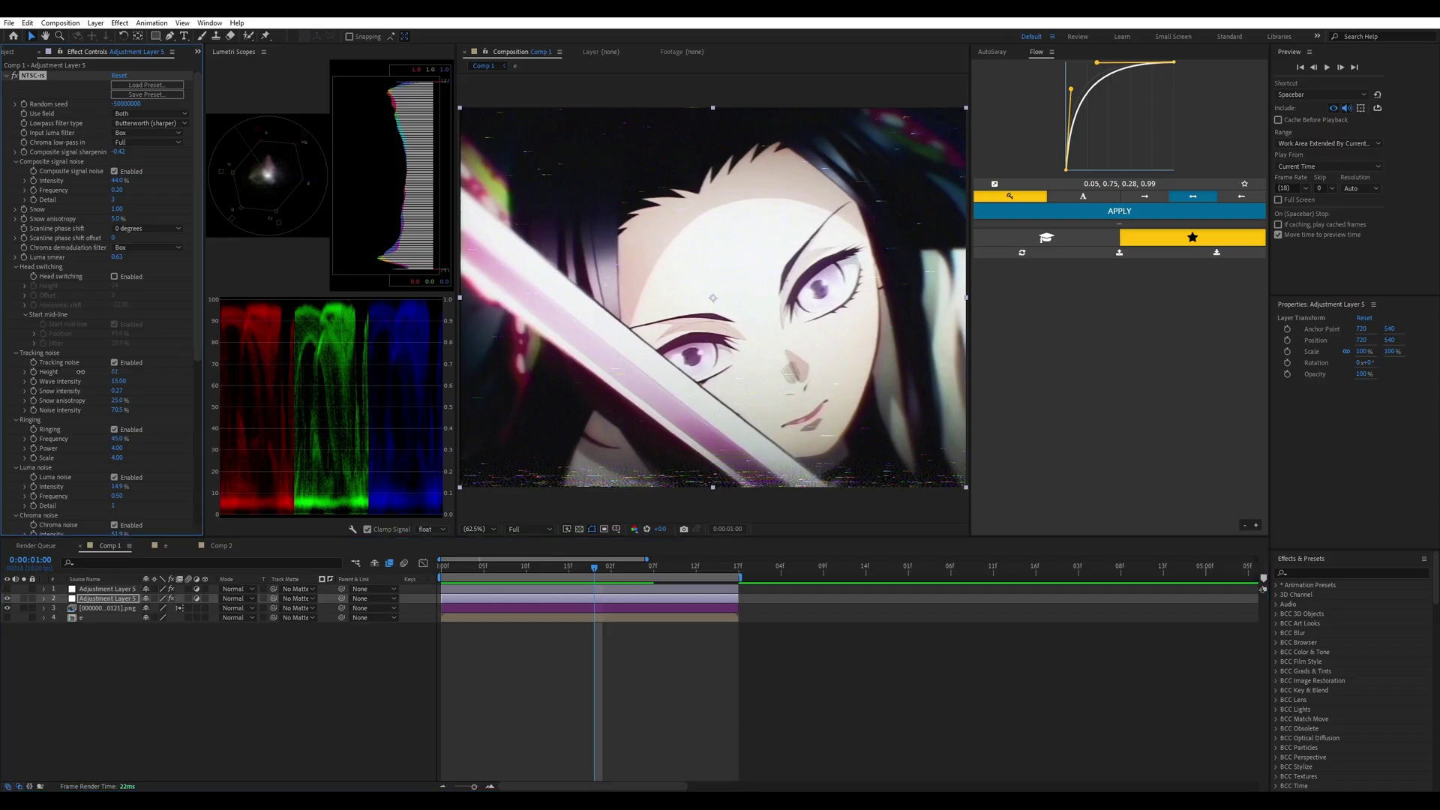
pyautogui.click(114, 362)
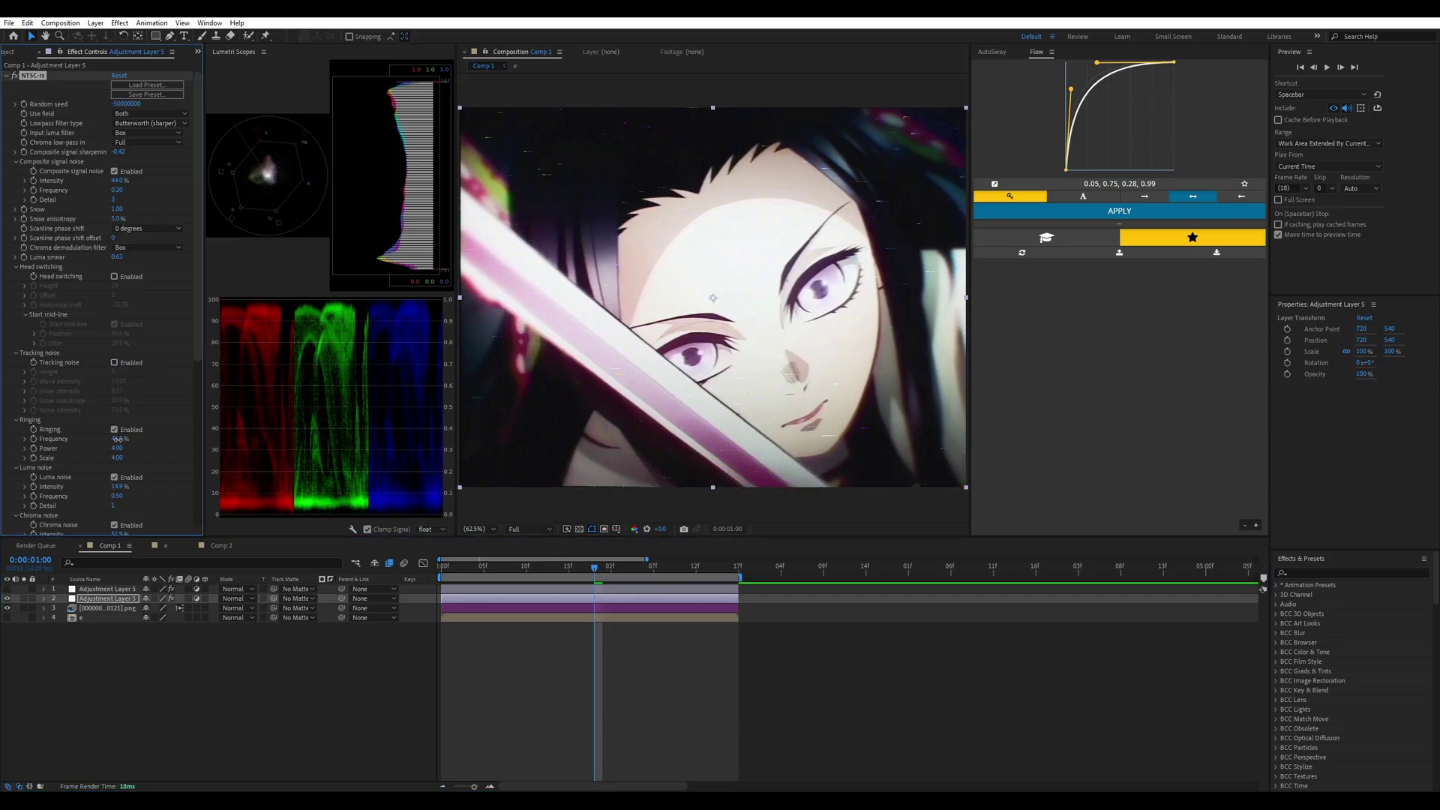
# Step: Set the ringing frequency to about 23%, its power to about 3.10 and its scale to 2.40
pyautogui.moveTo(116, 437); pyautogui.dragTo(102, 450)
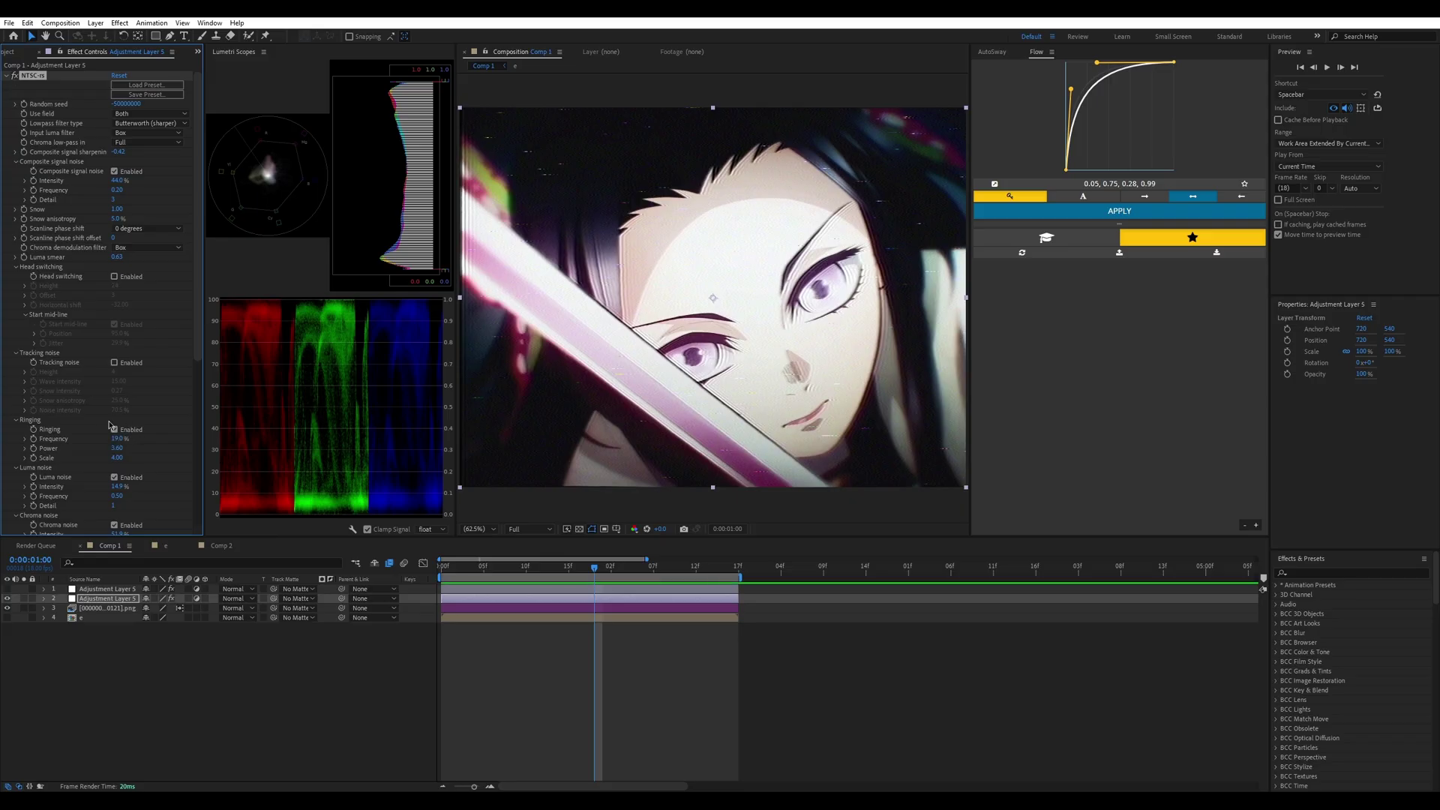
pyautogui.moveTo(116, 439)
pyautogui.mouseDown()
pyautogui.moveTo(91, 455)
pyautogui.moveTo(120, 457)
pyautogui.moveTo(120, 443)
pyautogui.mouseUp()
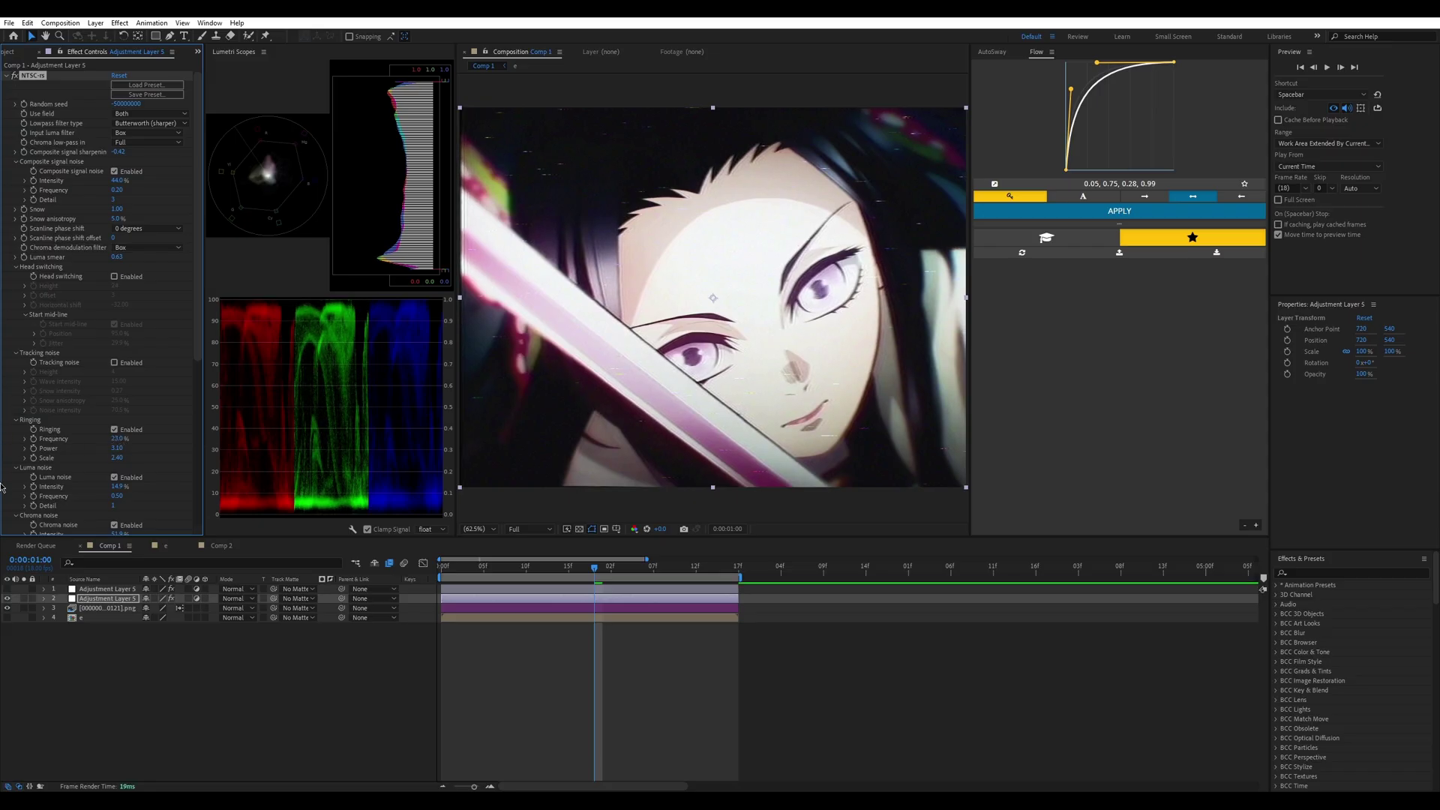
# Step: Set the luma noise intensity to about 45%, frequency to 0.21 and detail to 2, judging the grain up close
pyautogui.scroll(-3, 103, 449)
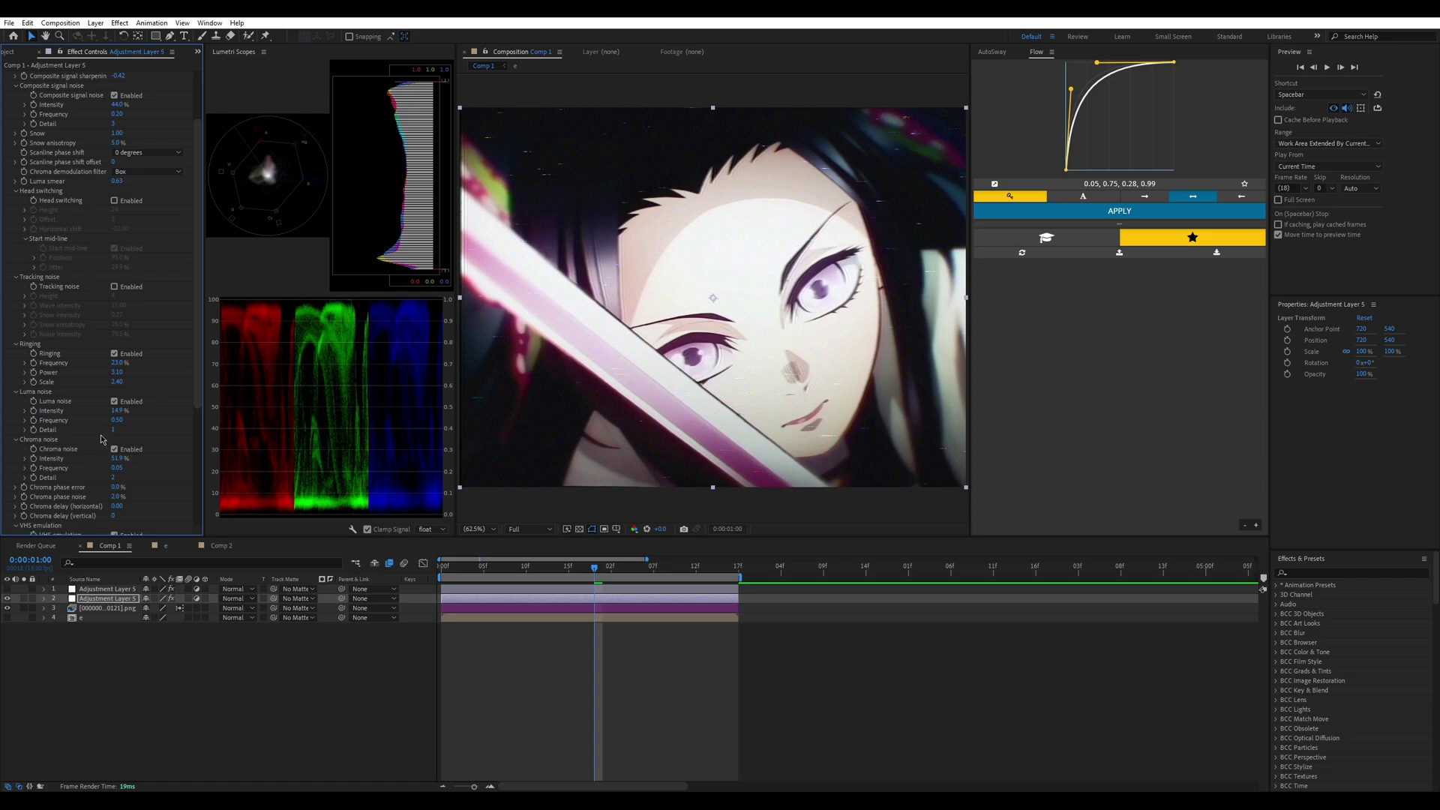
pyautogui.click(115, 402)
pyautogui.click(114, 402)
pyautogui.moveTo(467, 421)
pyautogui.mouseDown()
pyautogui.moveTo(440, 427)
pyautogui.moveTo(503, 421)
pyautogui.moveTo(480, 420)
pyautogui.mouseUp()
pyautogui.moveTo(118, 421); pyautogui.dragTo(109, 424)
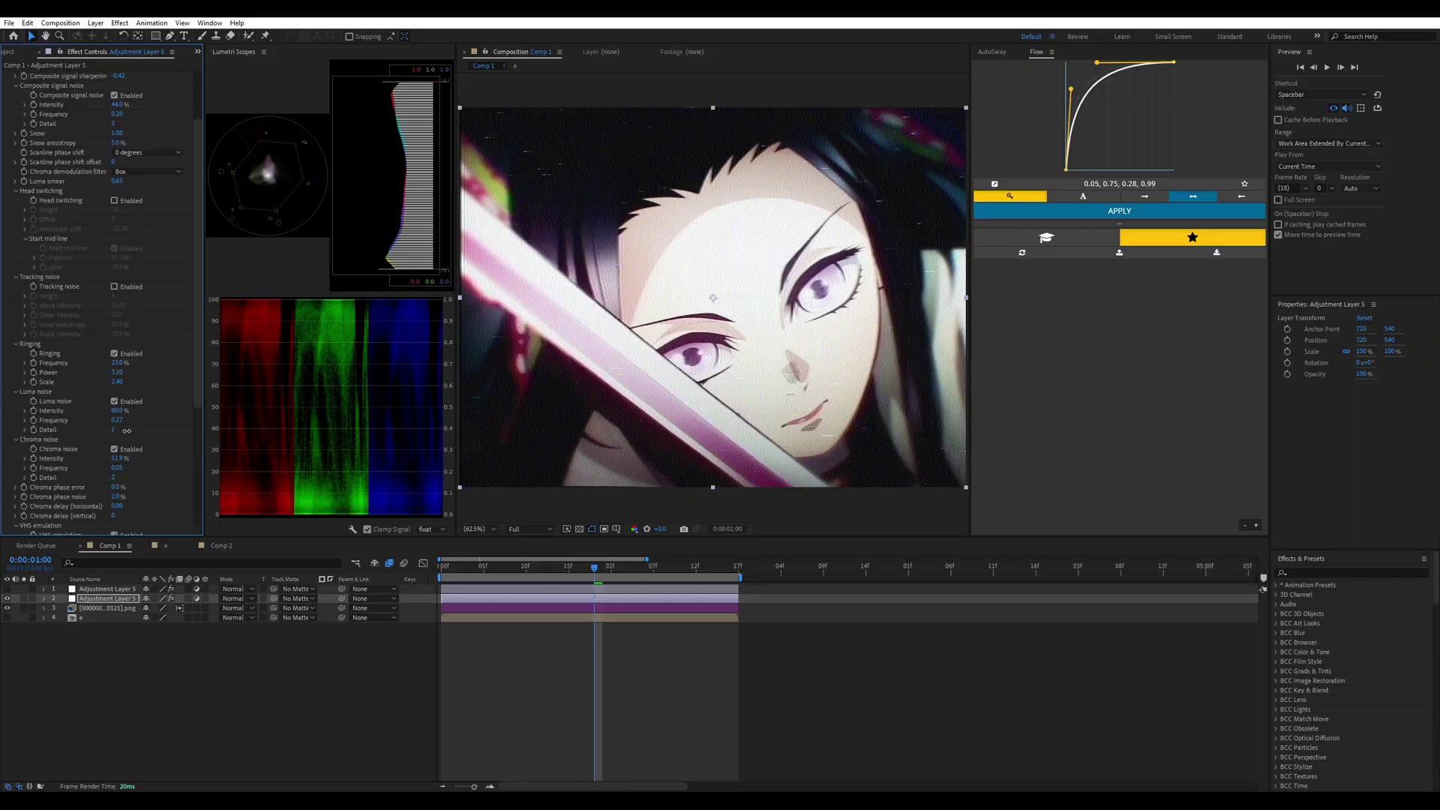
pyautogui.press('.')
pyautogui.press('.')
pyautogui.press('.')
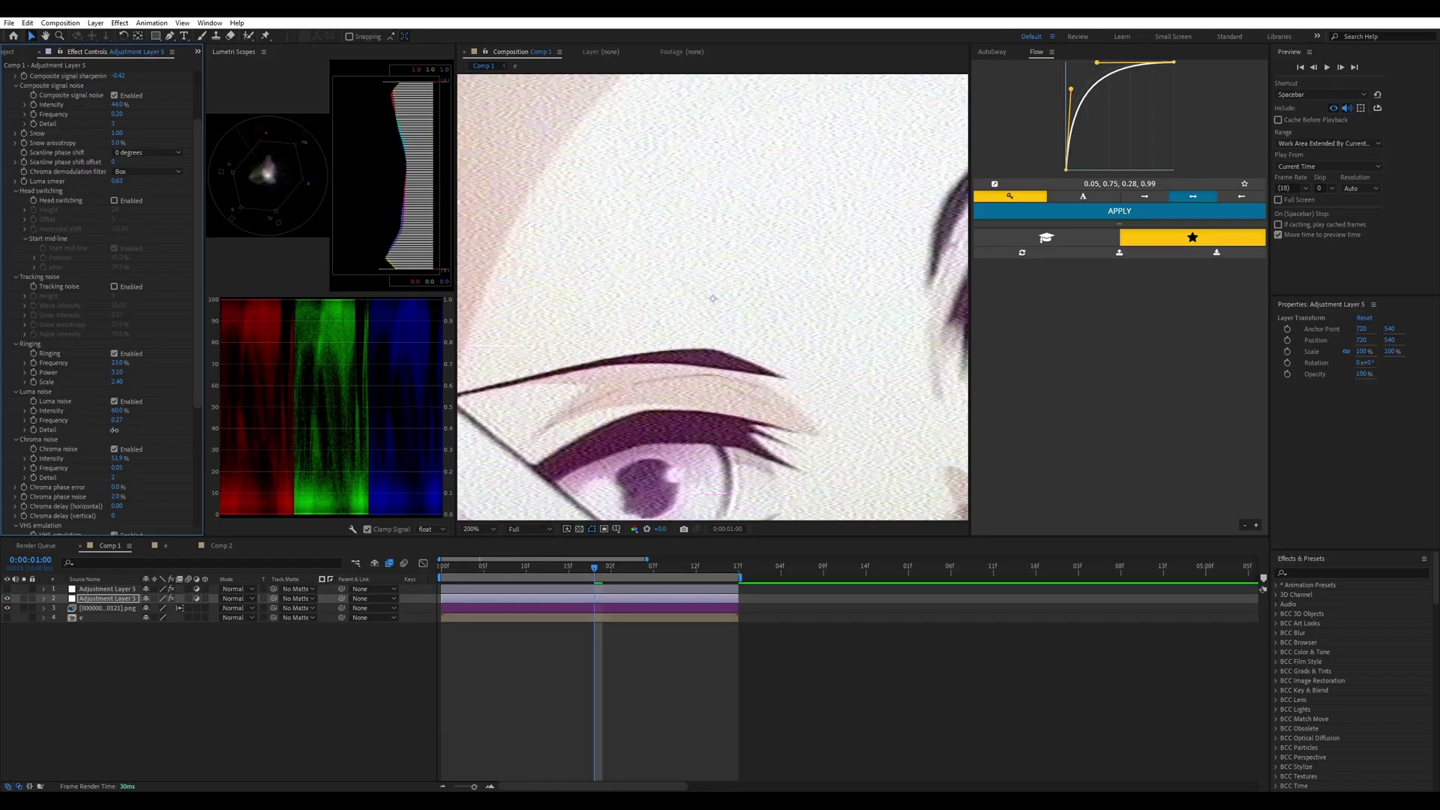
pyautogui.moveTo(112, 429); pyautogui.dragTo(146, 431)
pyautogui.moveTo(114, 420); pyautogui.dragTo(106, 414)
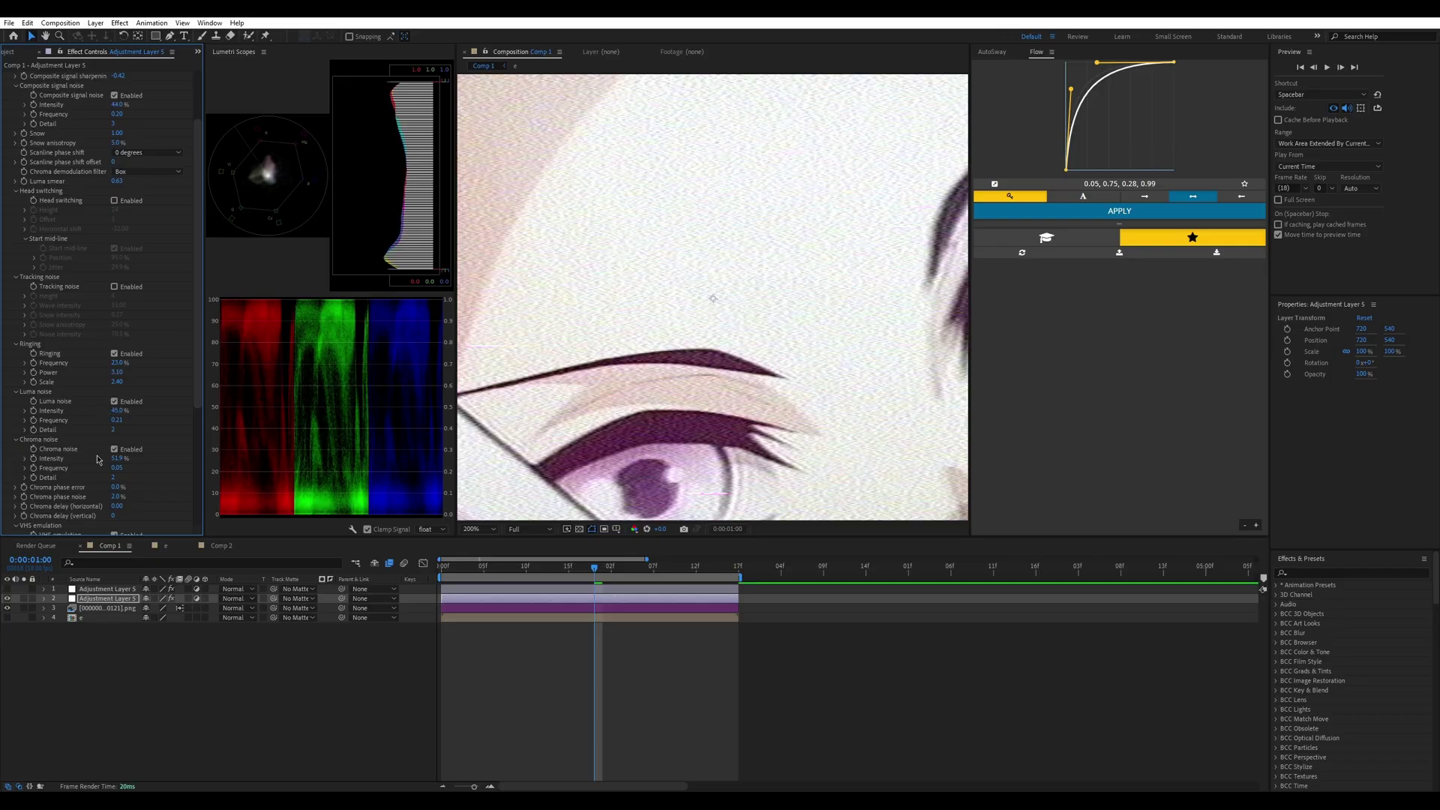
# Step: Set the chroma noise intensity to 70%, frequency to 0.14 and detail to 3, after trying 100% intensity
pyautogui.click(115, 449)
pyautogui.click(114, 450)
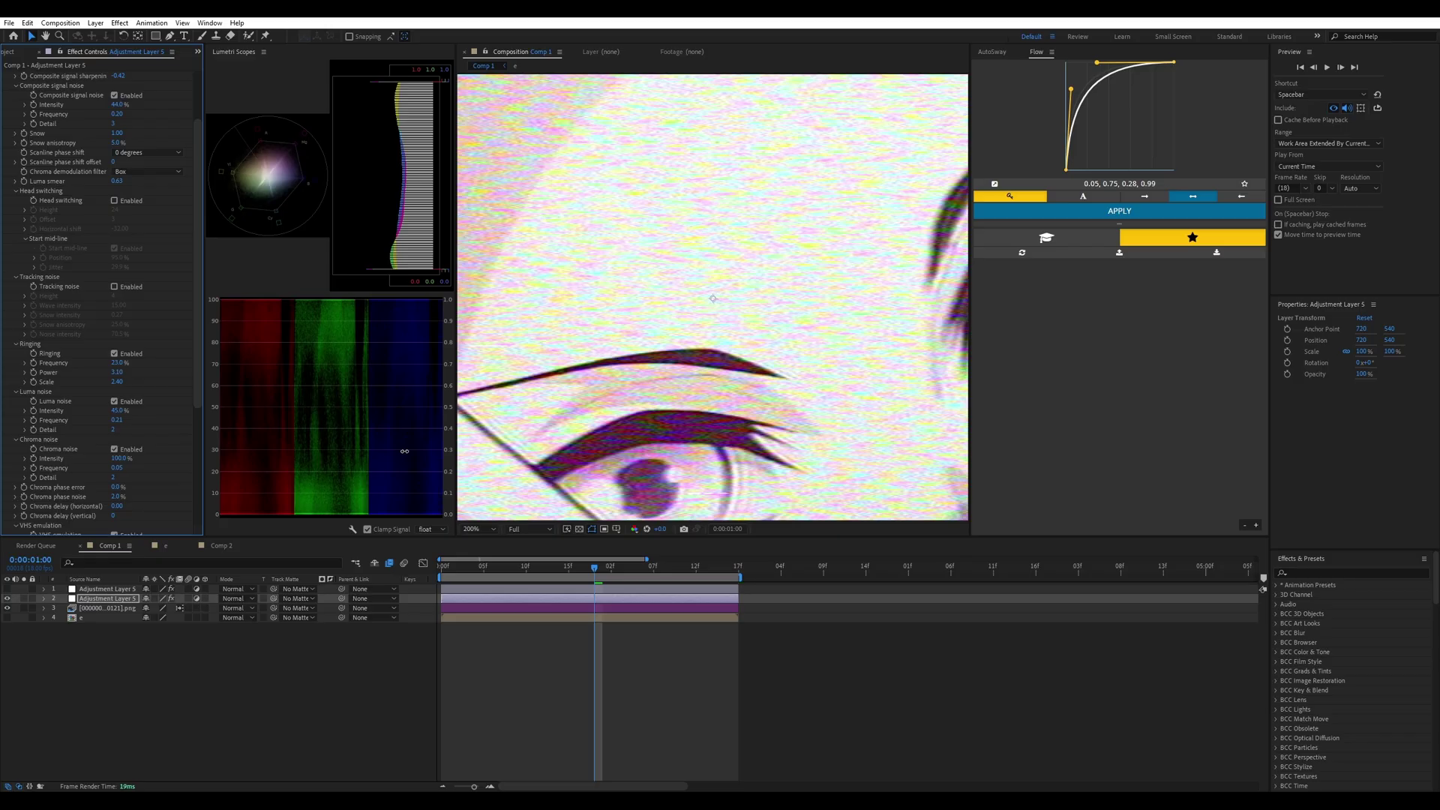
pyautogui.moveTo(418, 449); pyautogui.dragTo(451, 455)
pyautogui.moveTo(117, 468); pyautogui.dragTo(168, 474)
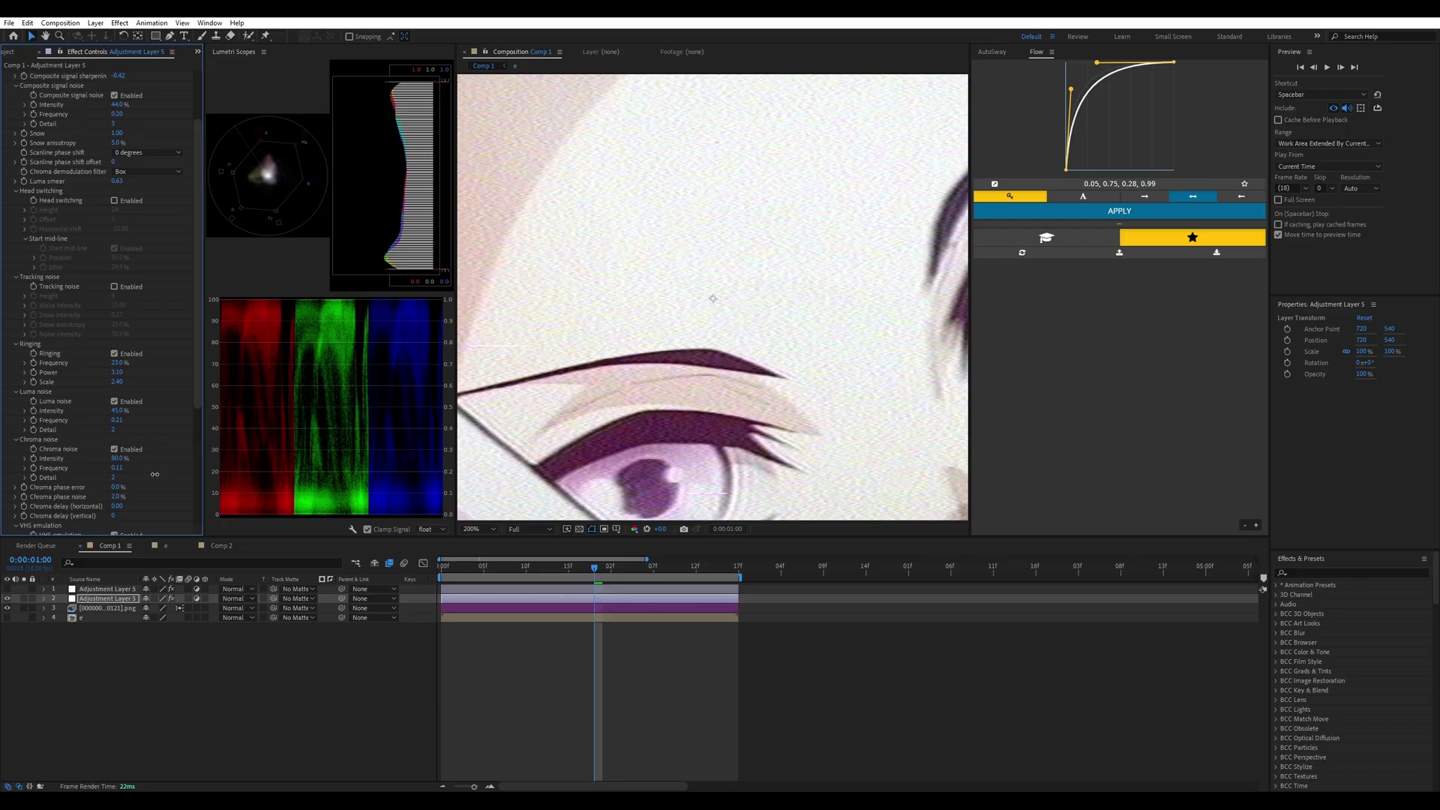
pyautogui.moveTo(116, 459); pyautogui.dragTo(99, 462)
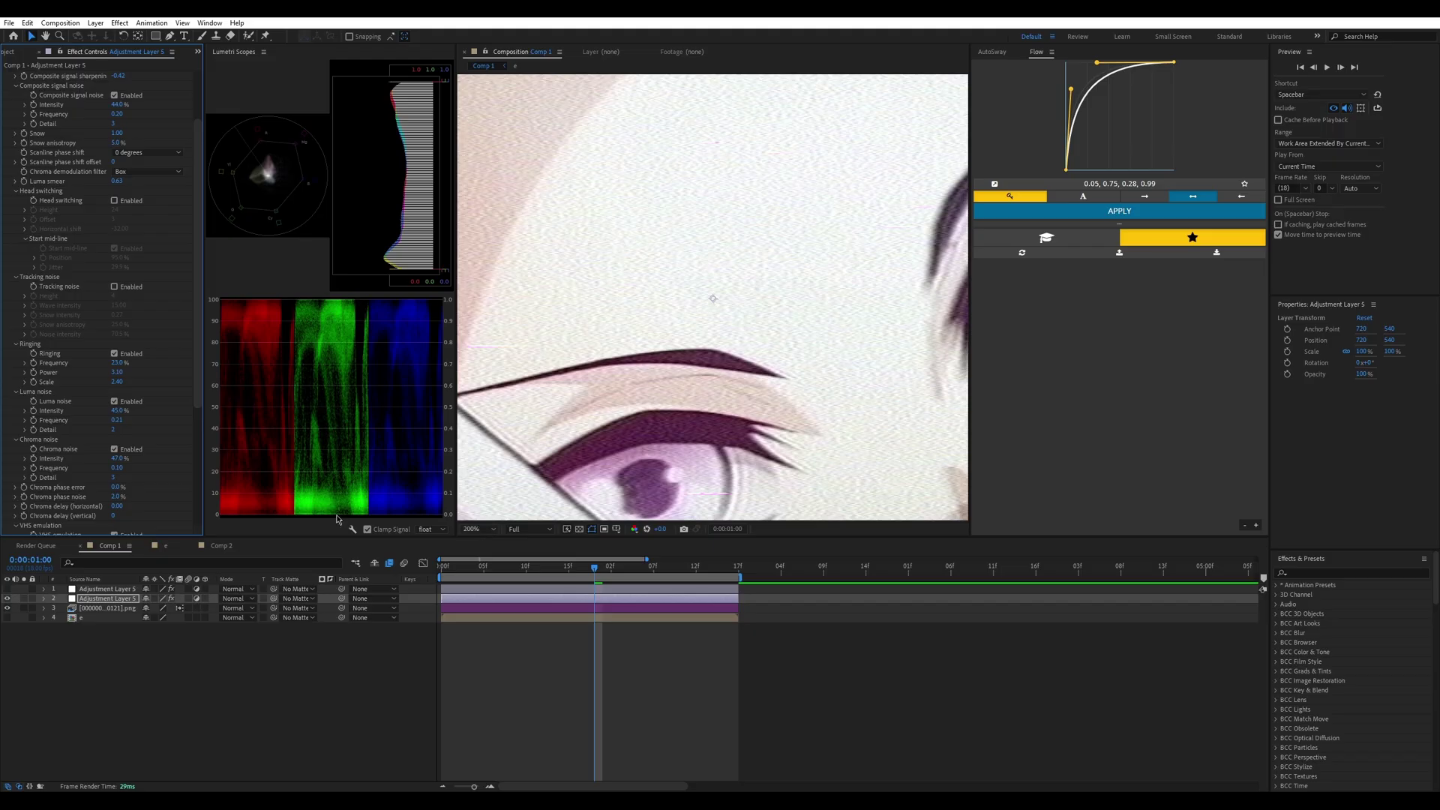
pyautogui.moveTo(121, 463); pyautogui.dragTo(225, 453)
pyautogui.moveTo(117, 459); pyautogui.dragTo(121, 468)
pyautogui.click(470, 530)
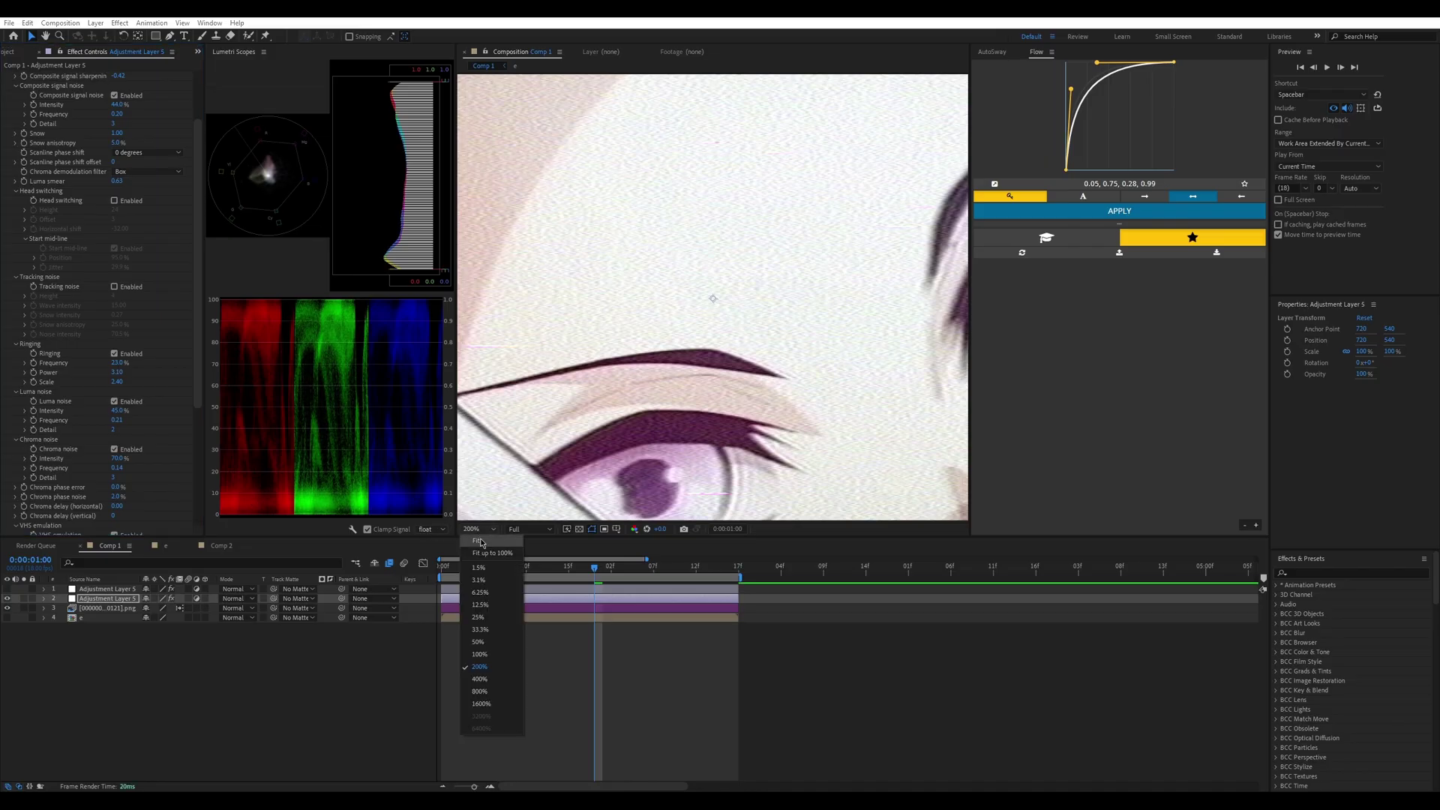
# Step: Raise the chroma phase error to about 93%, after trying 100%, and check the colour shift on the whole image and up close
pyautogui.click(479, 541)
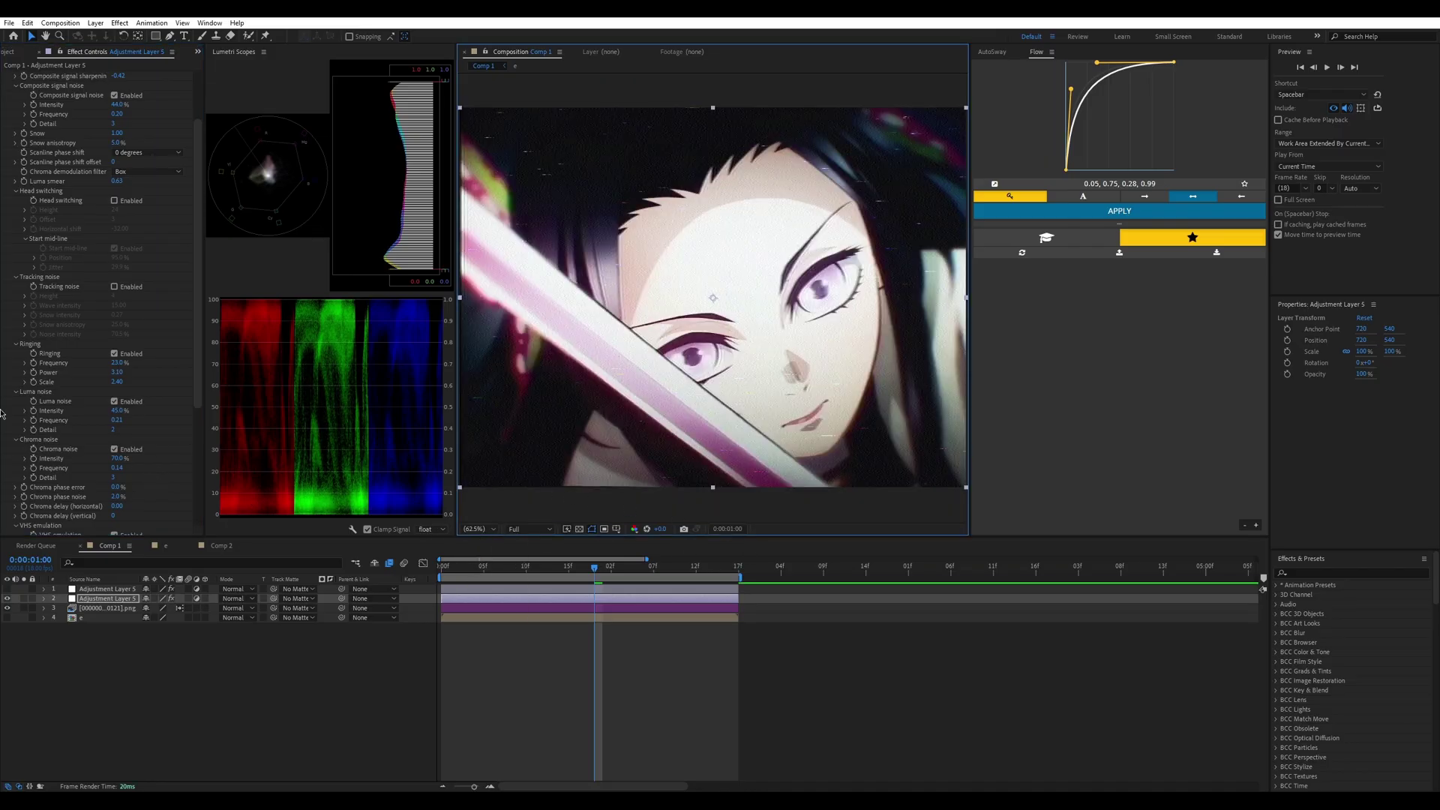
pyautogui.scroll(-5, 55, 456)
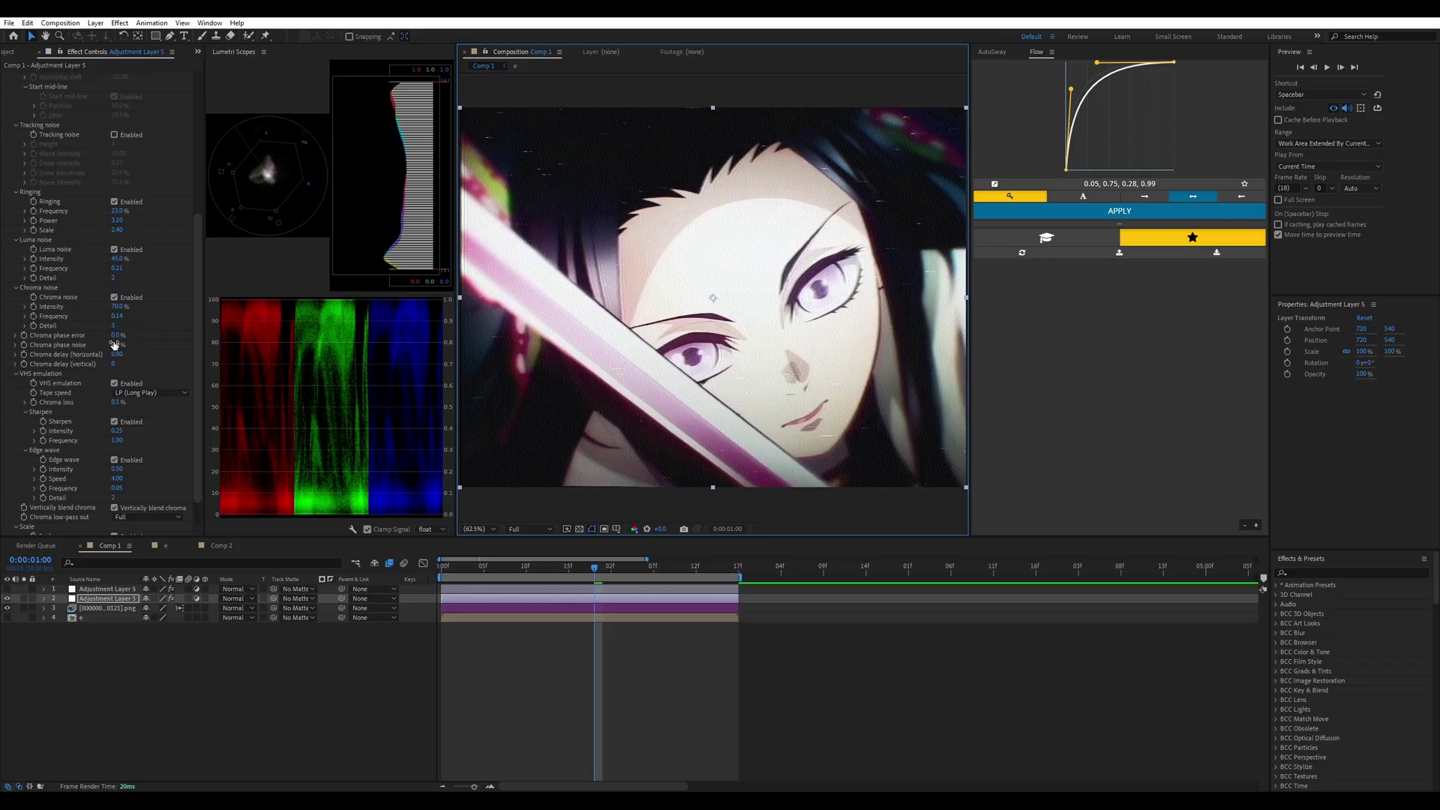
pyautogui.moveTo(115, 335); pyautogui.dragTo(188, 339)
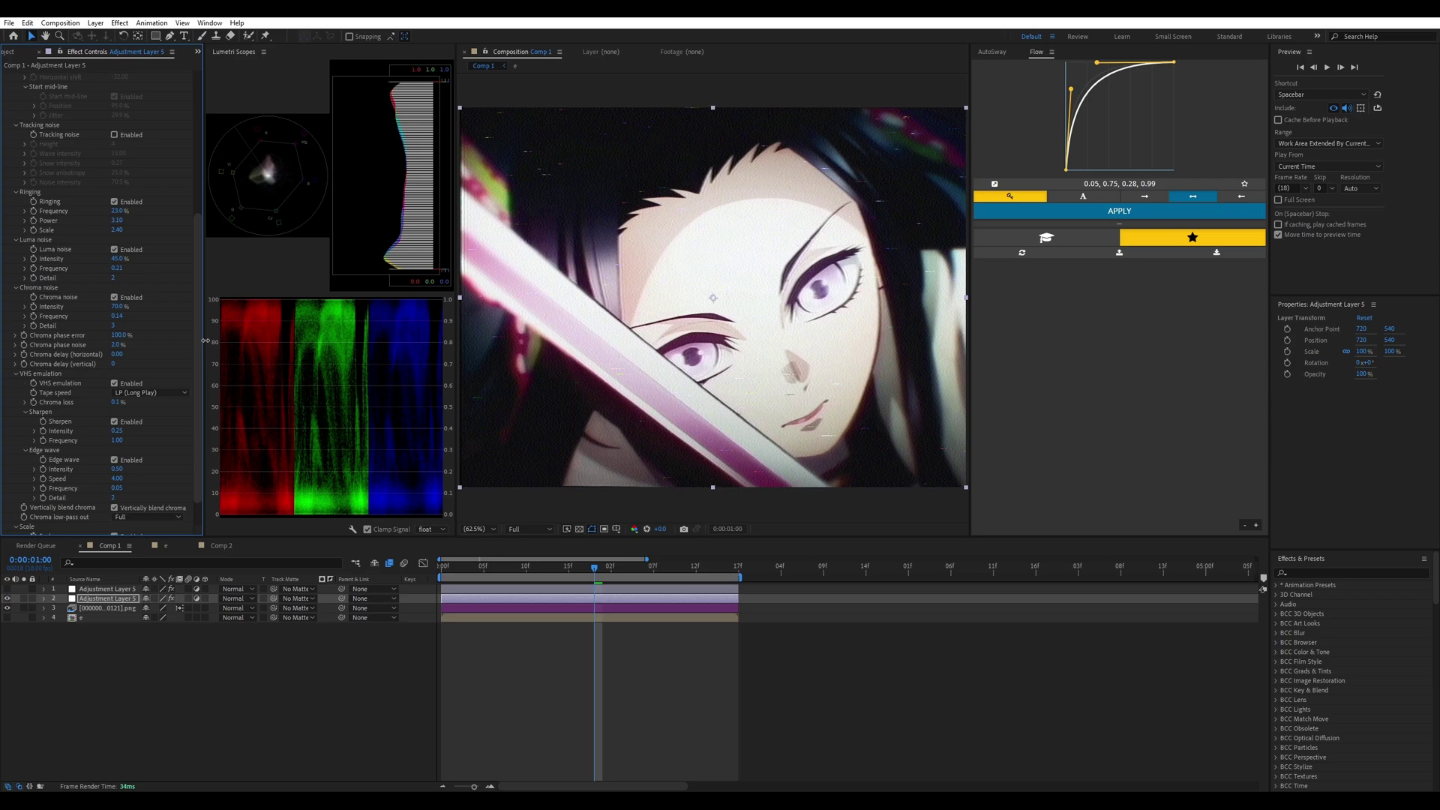
pyautogui.moveTo(205, 340); pyautogui.dragTo(212, 342)
pyautogui.press('.')
pyautogui.press('.')
pyautogui.press('.')
pyautogui.press(',')
pyautogui.press(',')
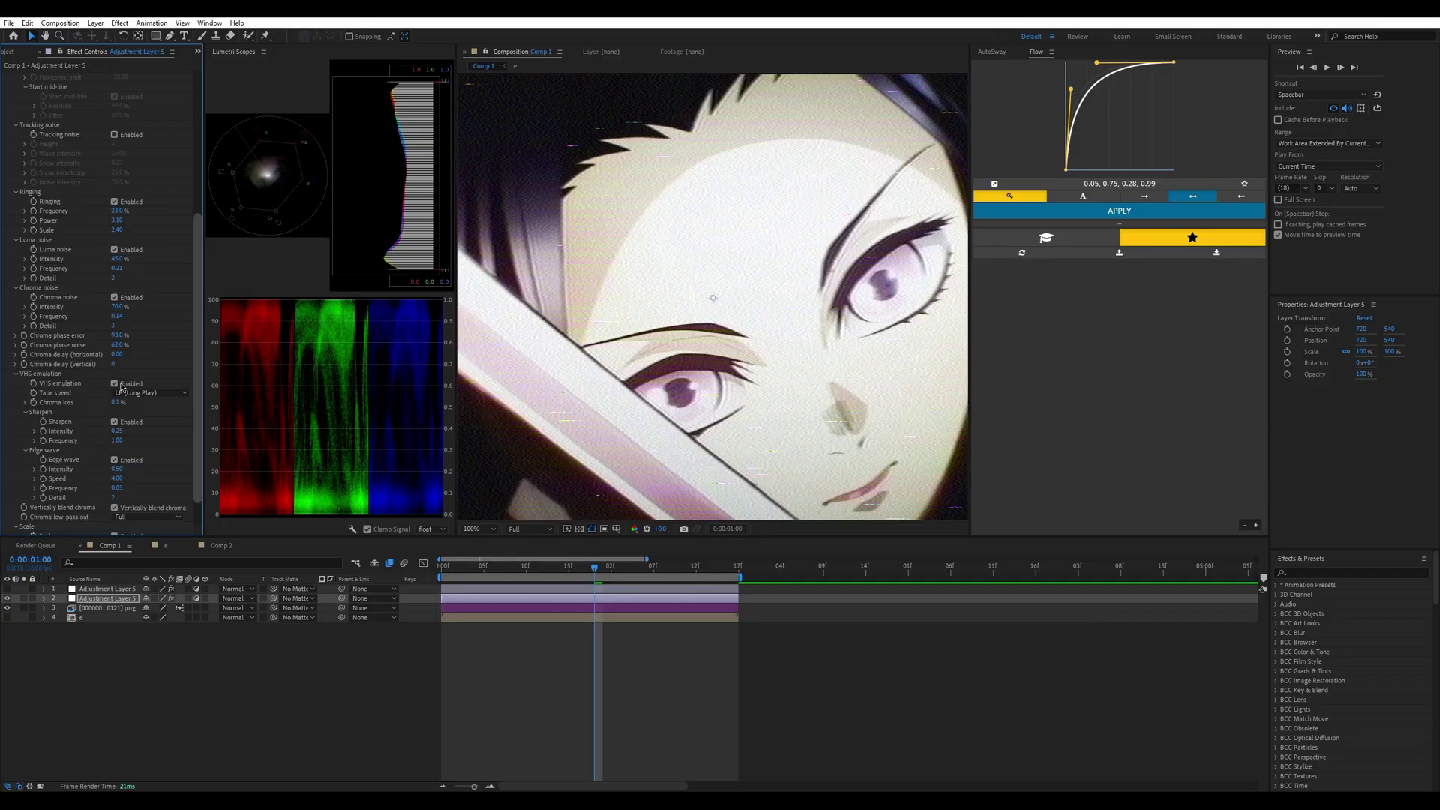
# Step: Reduce the chroma phase noise to below 10%, after trying 100% and checking the whole image
pyautogui.moveTo(118, 345); pyautogui.dragTo(184, 346)
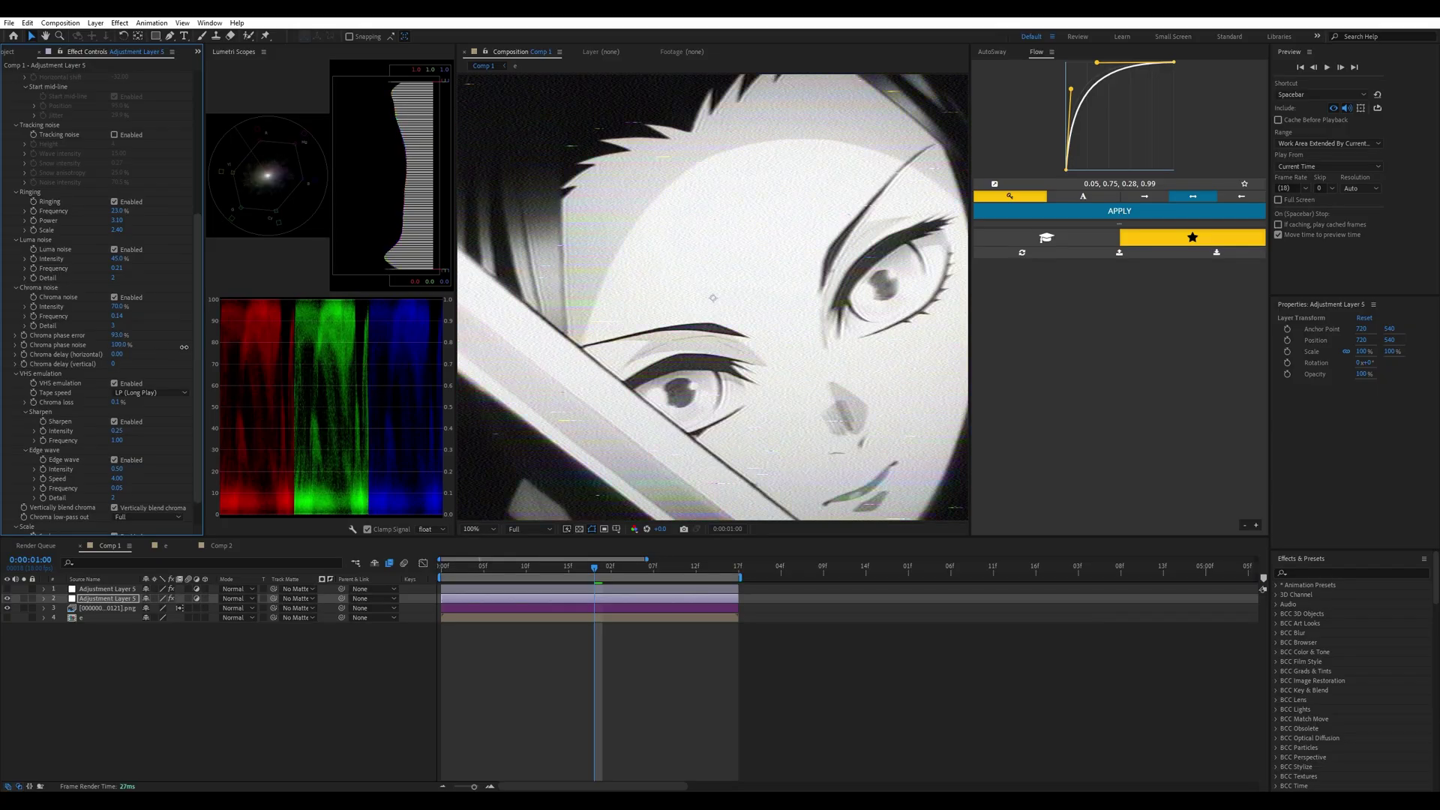
pyautogui.click(475, 529)
pyautogui.click(484, 537)
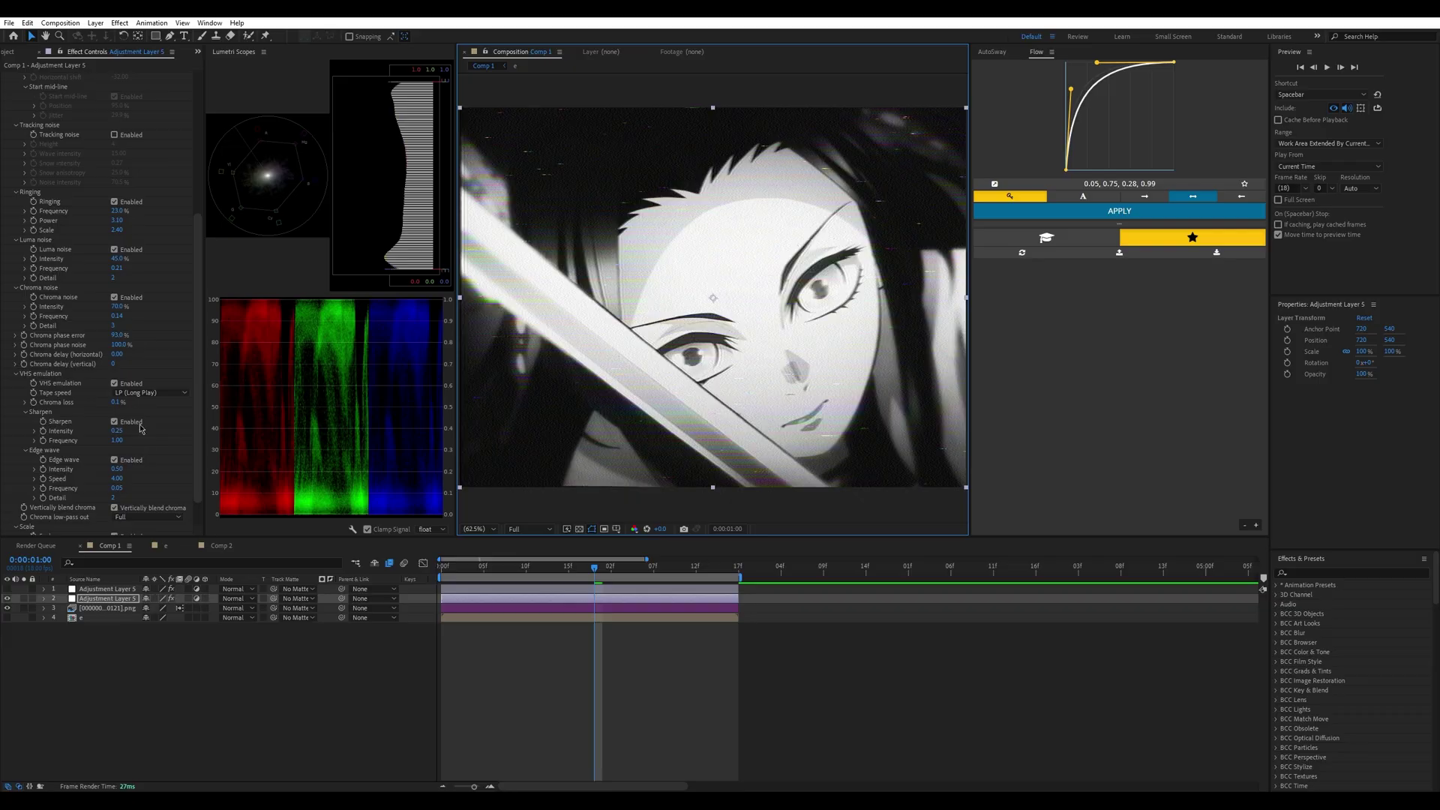
pyautogui.moveTo(119, 345); pyautogui.dragTo(102, 388)
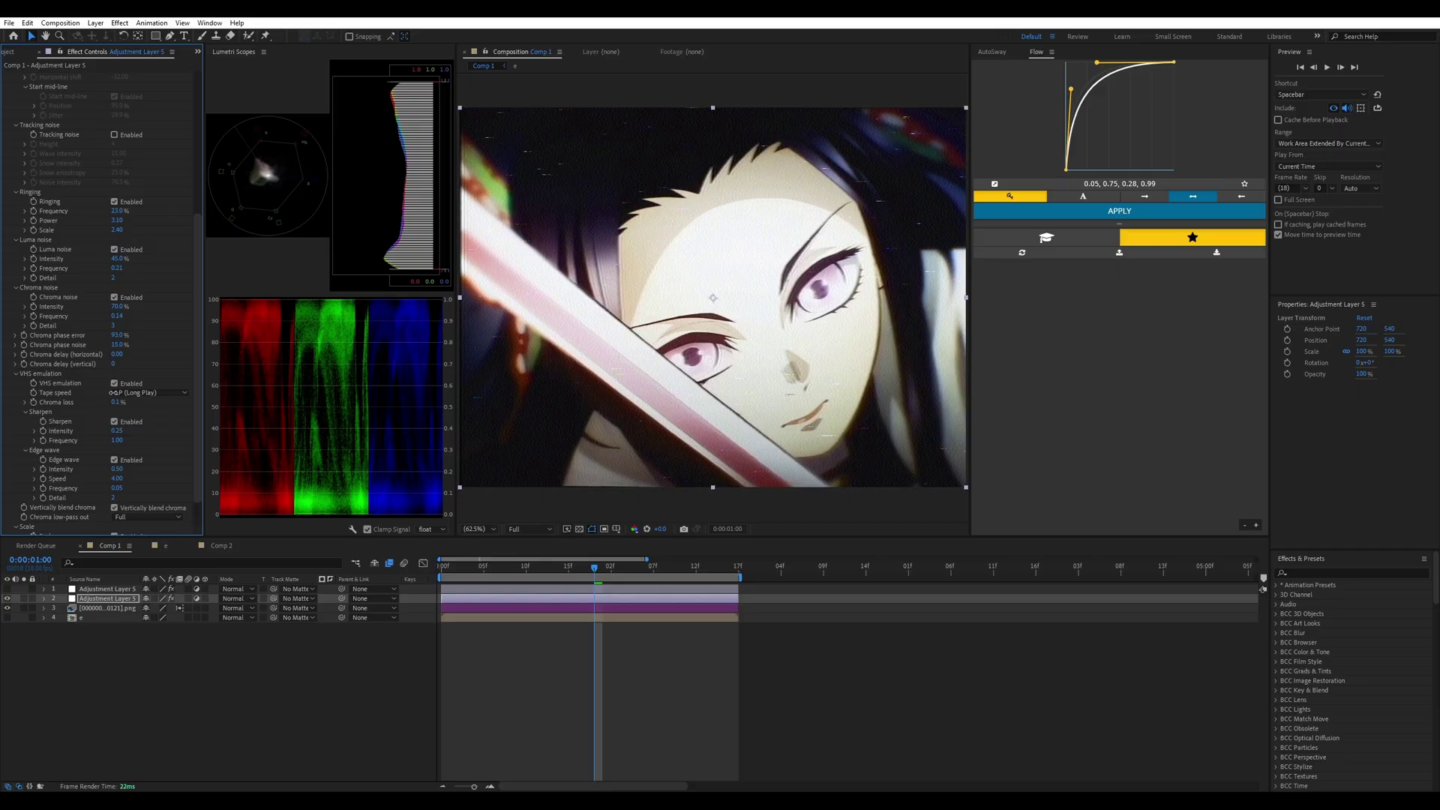
pyautogui.moveTo(2, 431); pyautogui.dragTo(218, 339)
# Step: Open the tape speed options of the VHS emulation
pyautogui.click(124, 394)
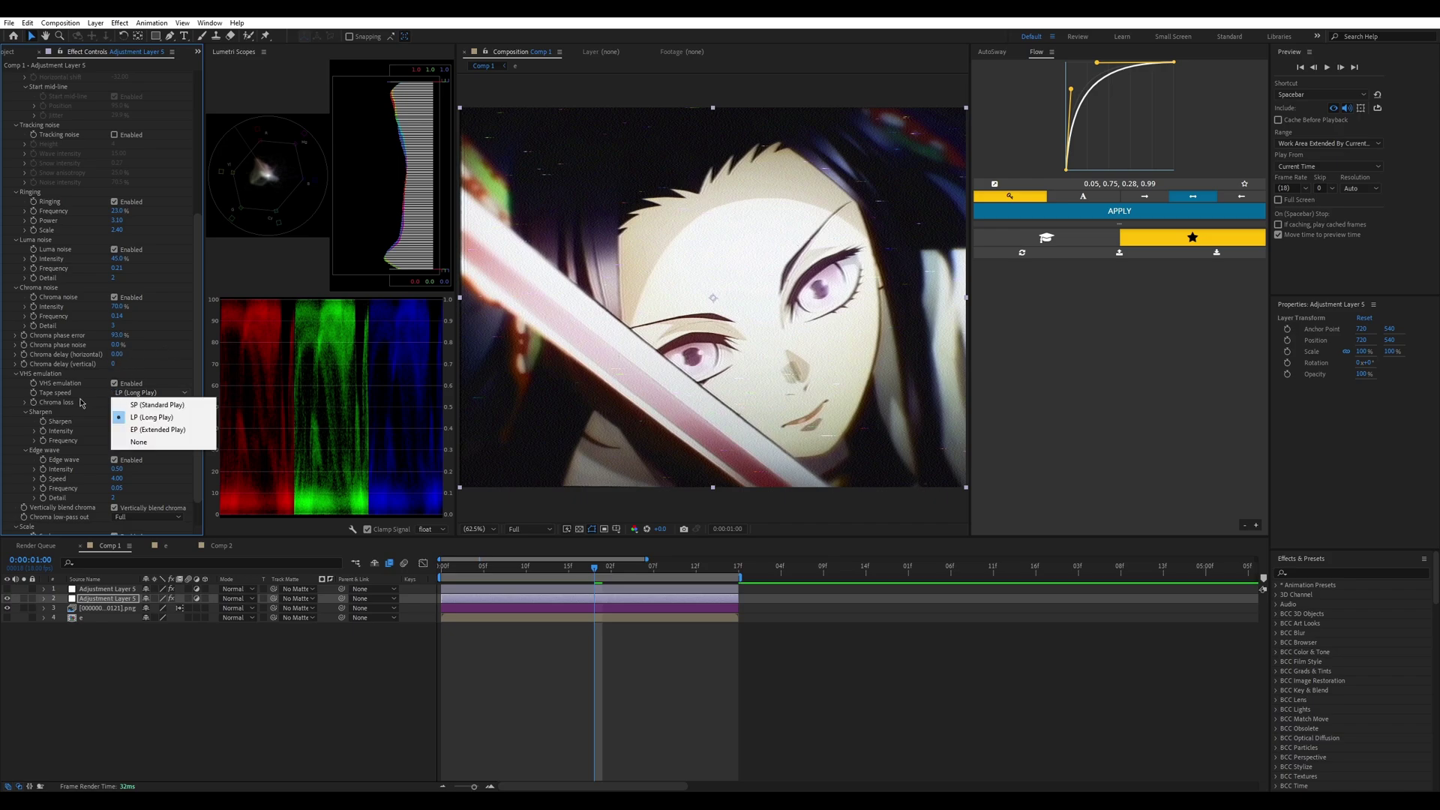